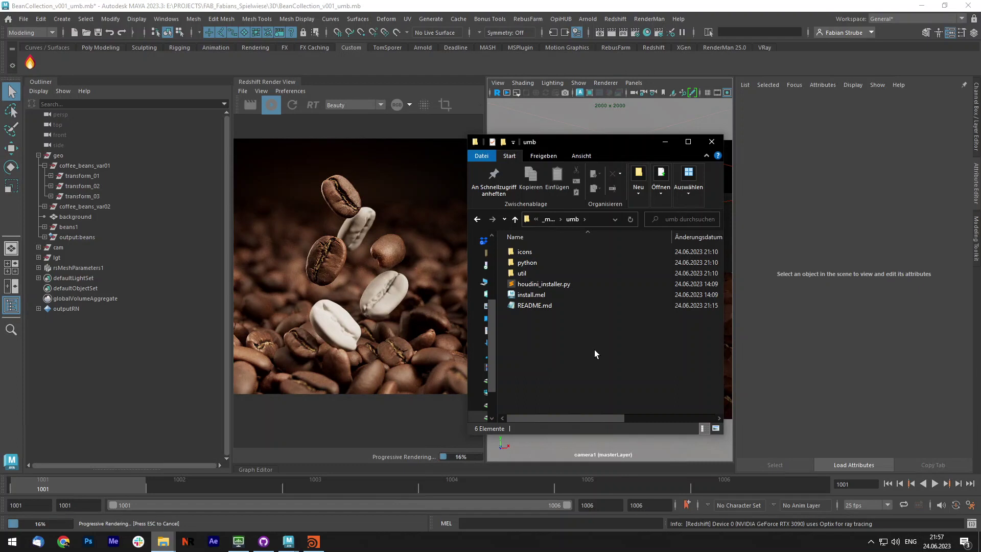
# Select install.mel in the umb tool folder.
pyautogui.click(532, 296)
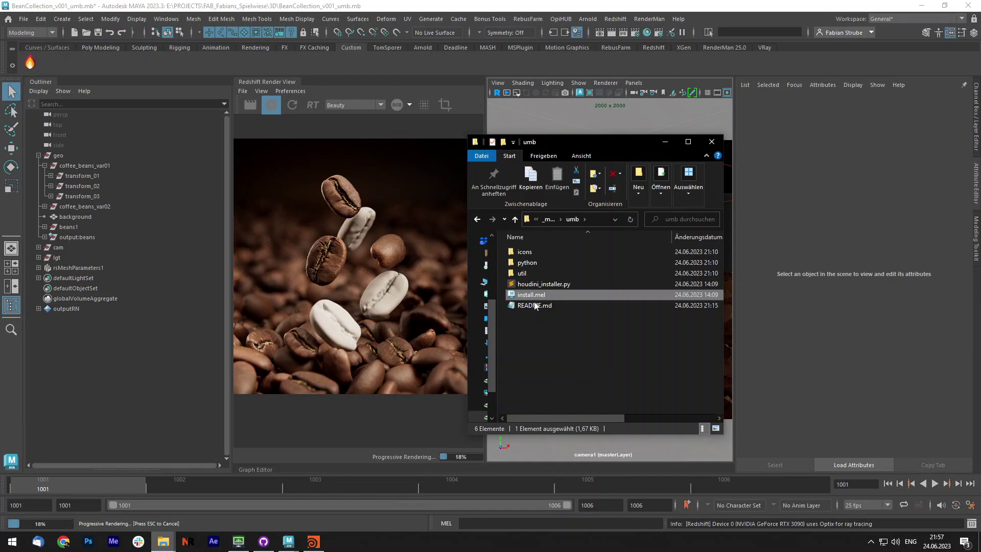
# Drop install.mel into Maya to add the UMB shelf button, then launch the builder beside the viewport.
pyautogui.moveTo(527, 297); pyautogui.dragTo(549, 122)
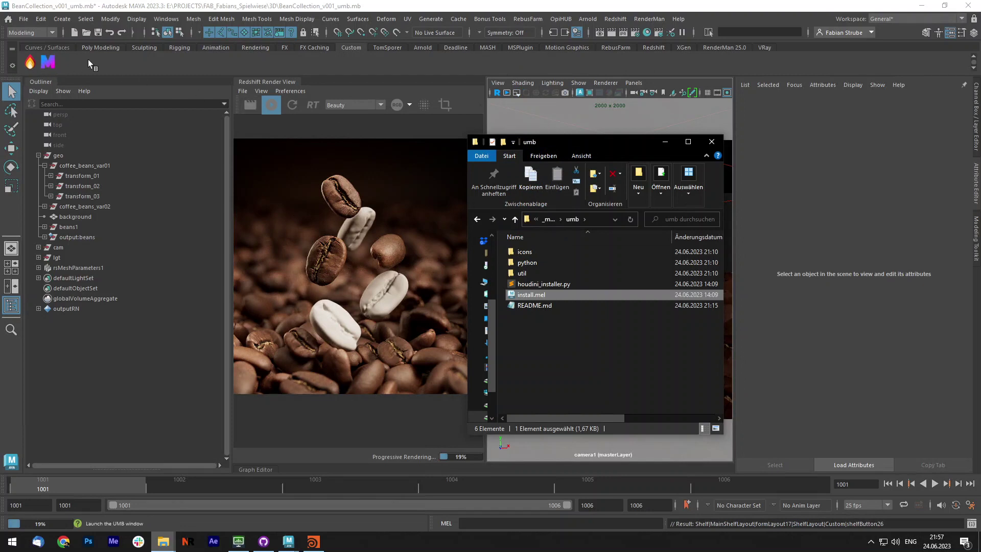
pyautogui.click(50, 67)
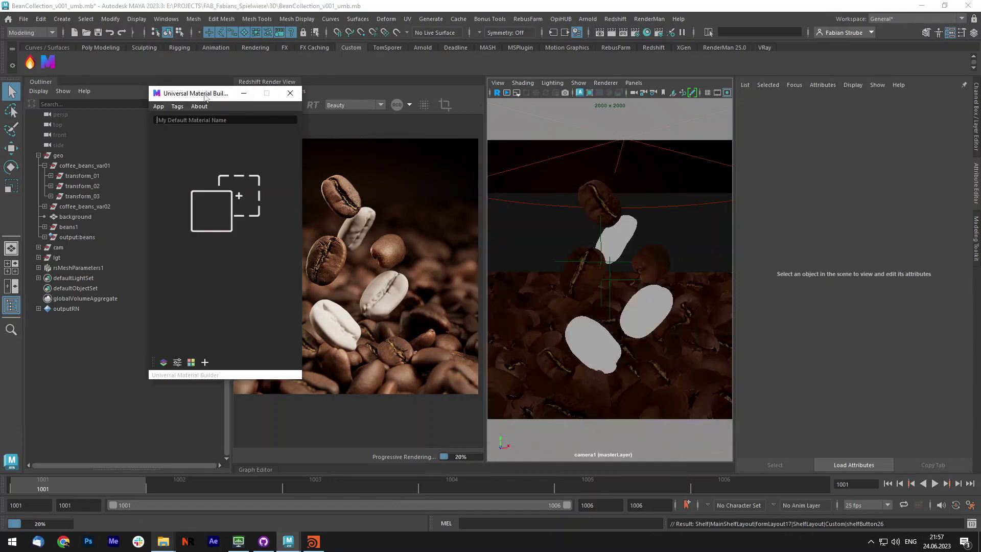
pyautogui.moveTo(225, 97); pyautogui.dragTo(593, 130)
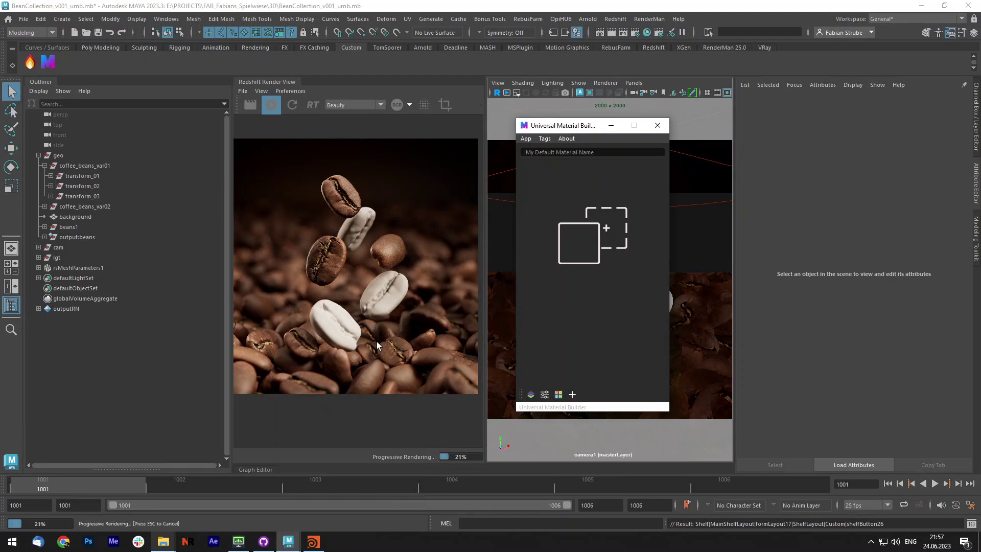
pyautogui.moveTo(163, 547)
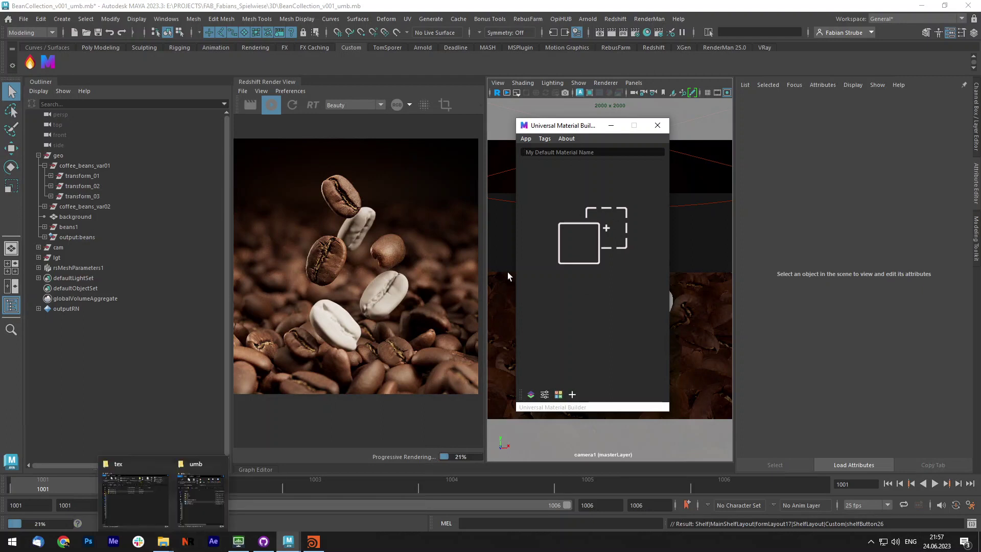
# Set Render Engine to Redshift in the builder's App Preferences and save.
pyautogui.click(529, 140)
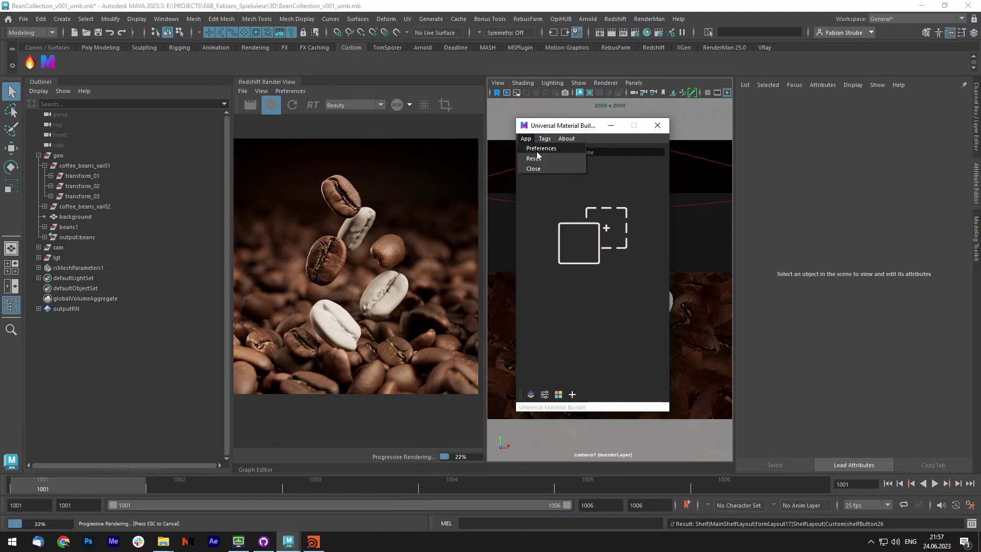
pyautogui.click(536, 149)
pyautogui.moveTo(79, 108); pyautogui.dragTo(163, 107)
pyautogui.click(200, 164)
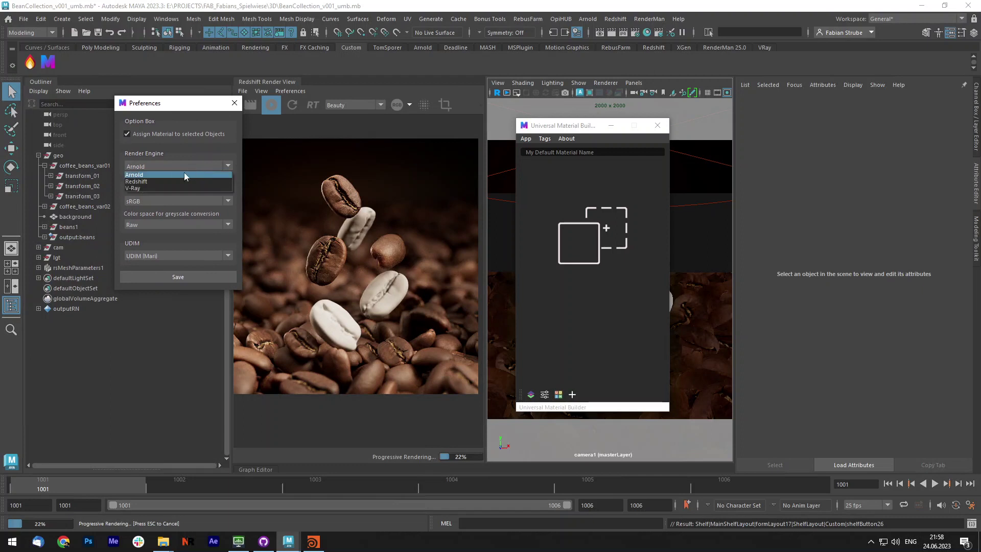
pyautogui.click(142, 182)
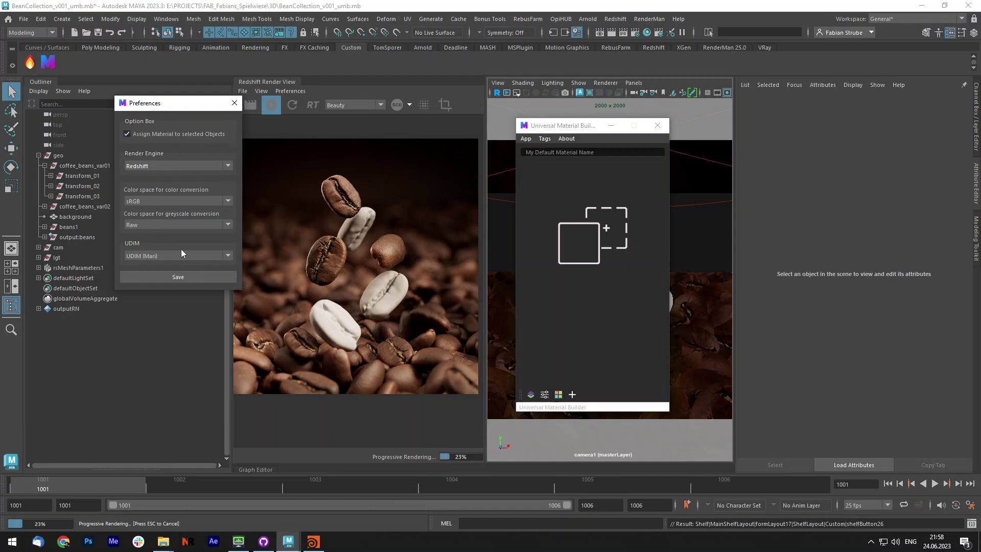
pyautogui.click(166, 278)
pyautogui.moveTo(560, 129); pyautogui.dragTo(369, 136)
# Select the first coffee bean and load the five coffee_bean_01 textures into the builder.
pyautogui.click(584, 326)
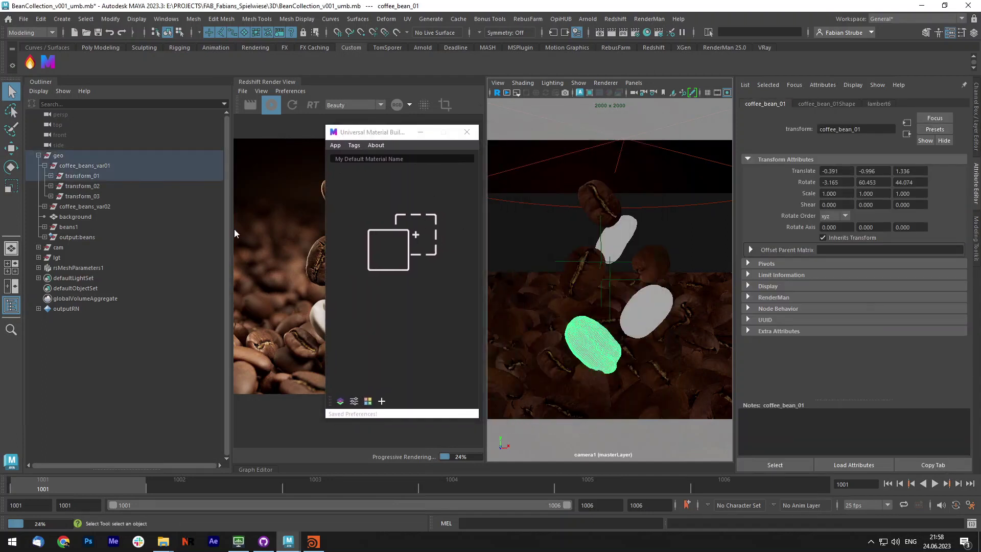
pyautogui.click(51, 176)
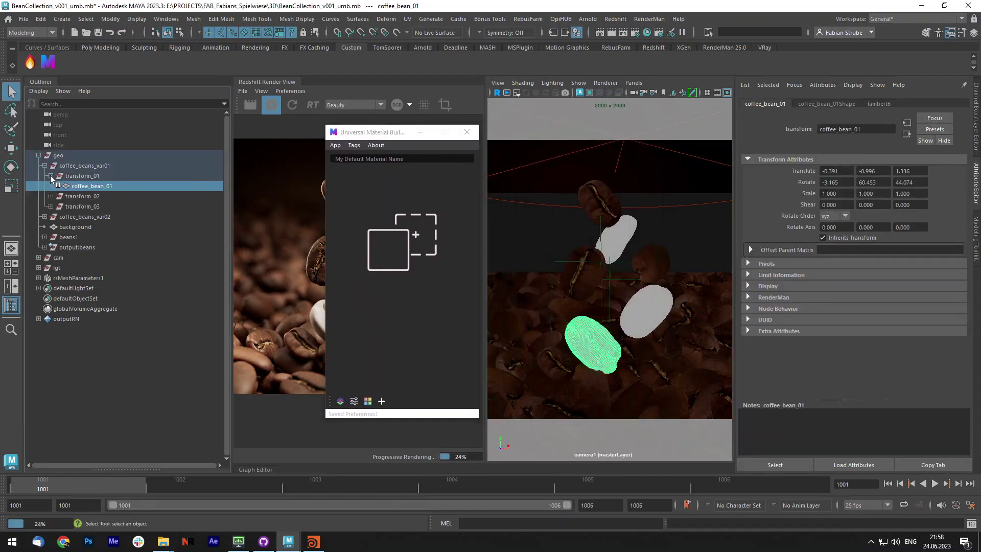
pyautogui.click(50, 176)
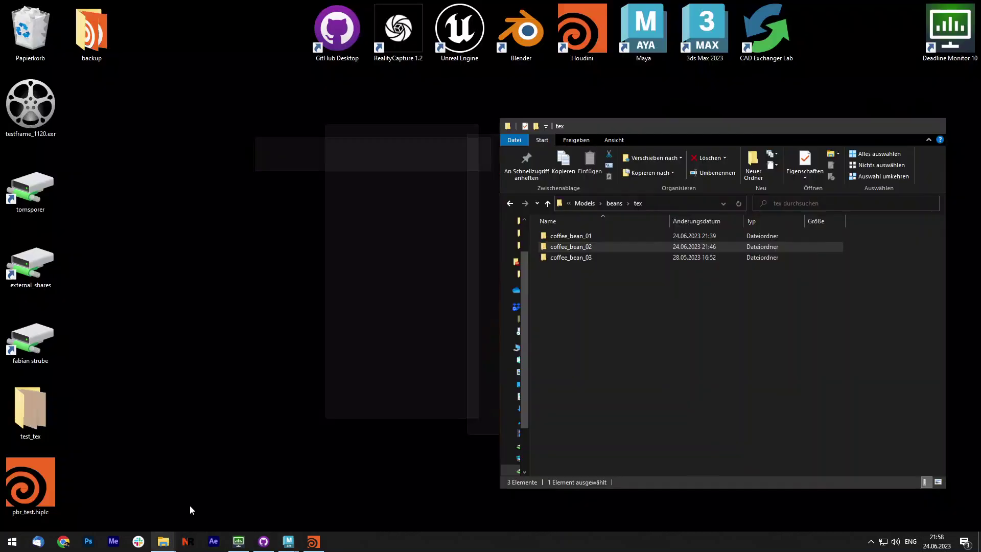
pyautogui.click(164, 493)
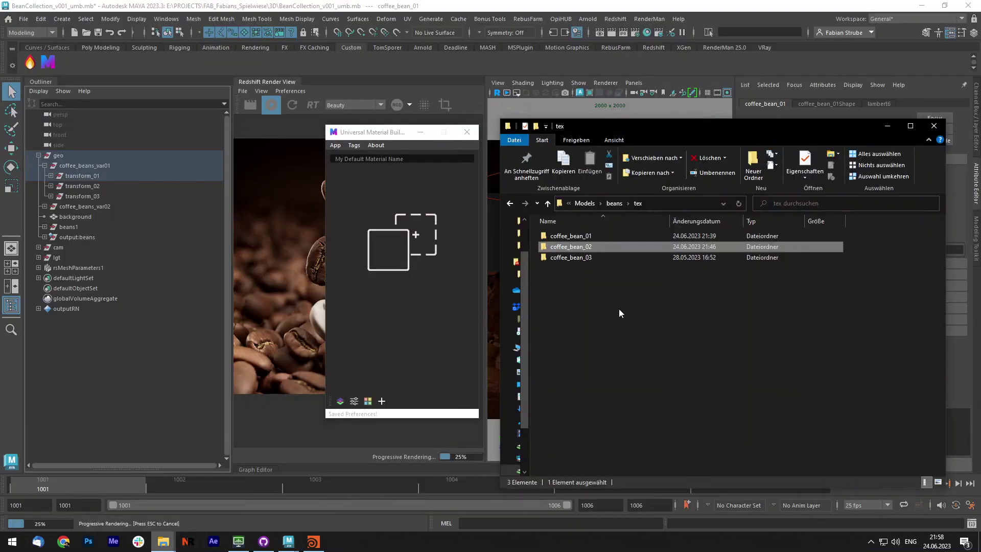
pyautogui.doubleClick(587, 237)
pyautogui.click(597, 279)
pyautogui.keyDown('shift'); pyautogui.click(593, 236); pyautogui.keyUp('shift')
pyautogui.moveTo(593, 236); pyautogui.dragTo(383, 215)
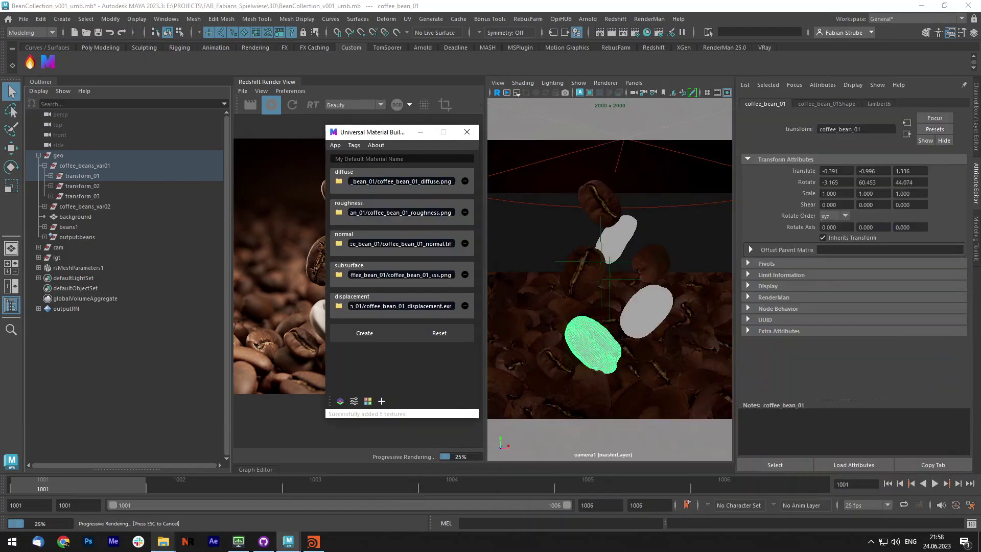
# Name the material bean_01_material and create it.
pyautogui.click(358, 159)
pyautogui.write('bean_01_material')
pyautogui.click(365, 333)
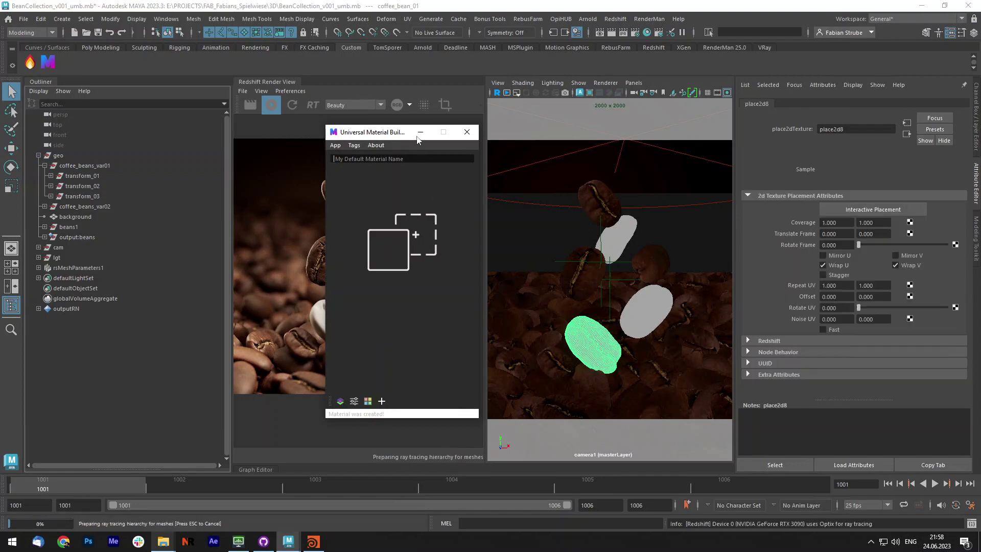
pyautogui.moveTo(398, 136); pyautogui.dragTo(472, 134)
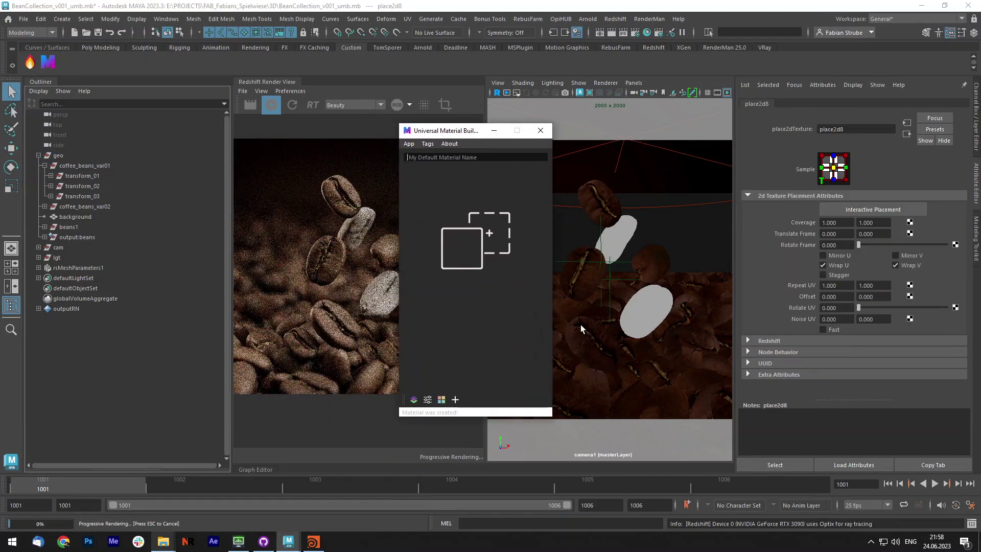
pyautogui.click(640, 302)
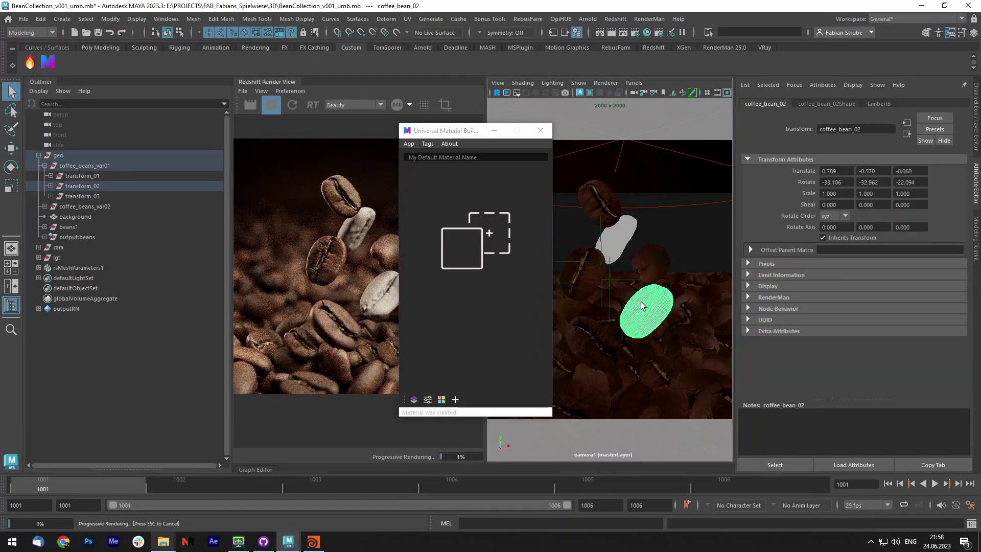
pyautogui.click(647, 33)
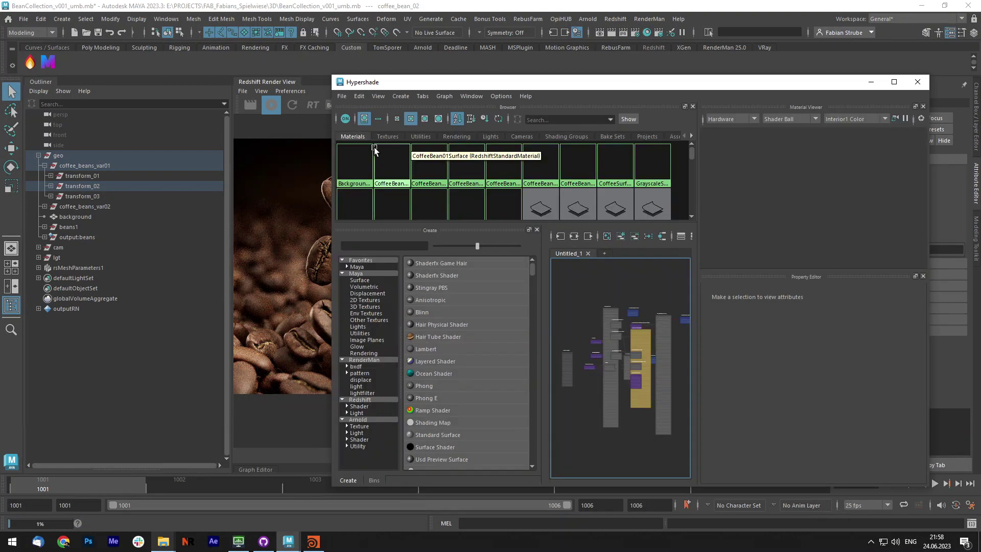
pyautogui.click(374, 150)
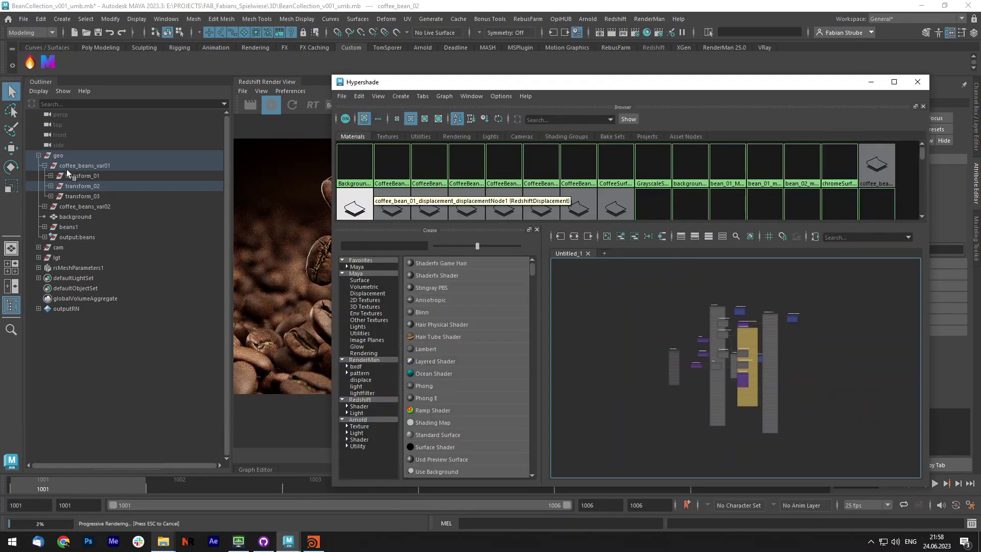
pyautogui.click(50, 175)
pyautogui.click(85, 184)
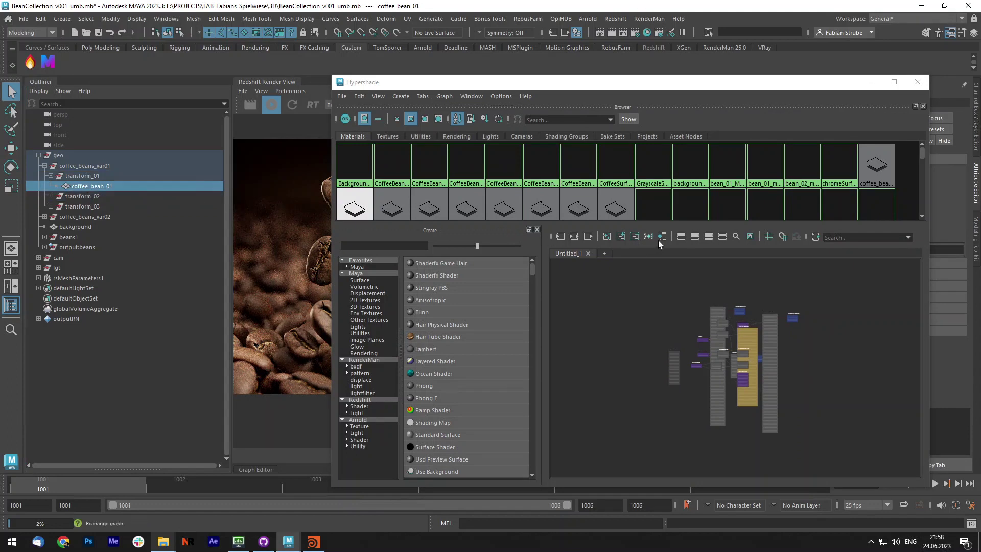
pyautogui.scroll(5, 703, 285)
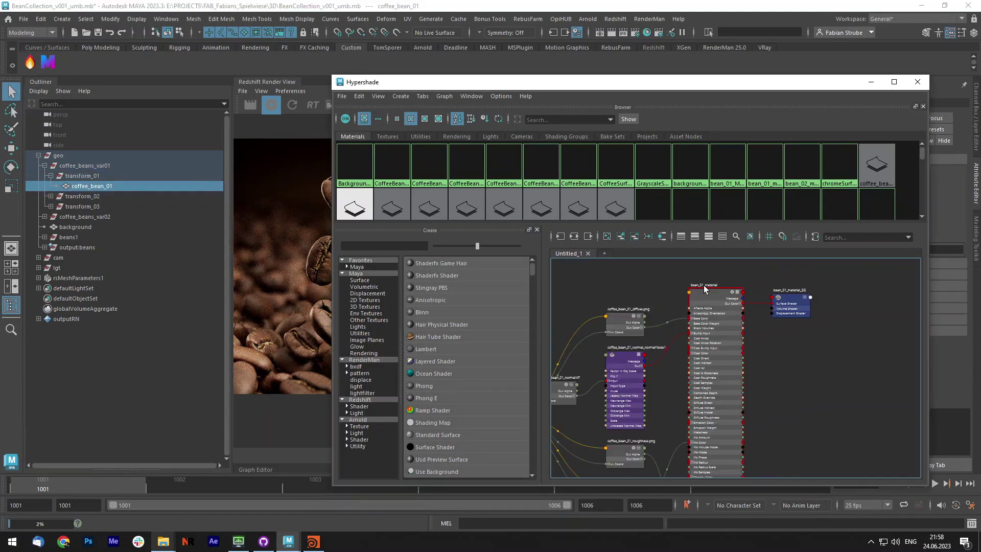
pyautogui.keyDown('alt'); pyautogui.moveTo(728, 341); pyautogui.dragTo(758, 340, button='middle'); pyautogui.keyUp('alt')
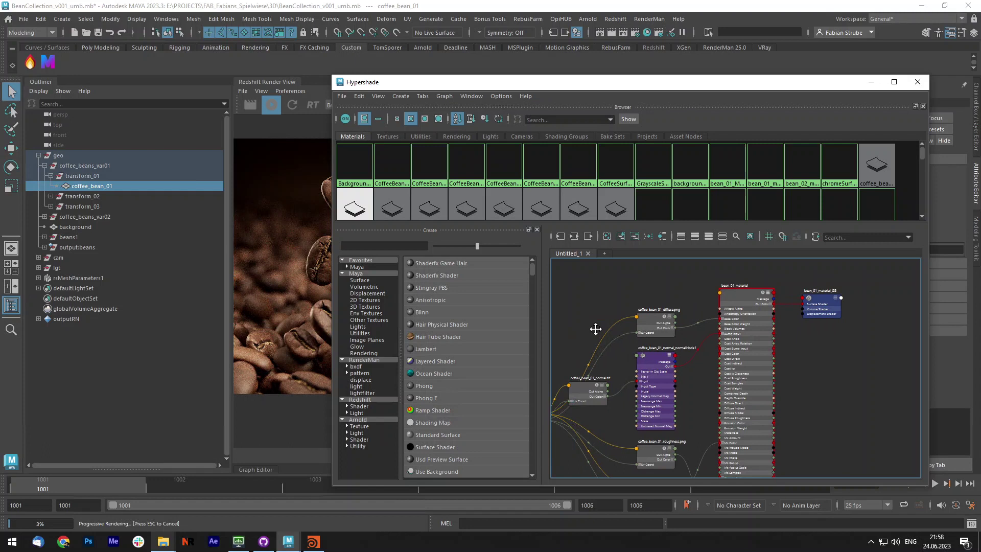
pyautogui.keyDown('alt'); pyautogui.moveTo(595, 328); pyautogui.dragTo(636, 289, button='middle'); pyautogui.keyUp('alt')
pyautogui.keyDown('alt'); pyautogui.moveTo(795, 307); pyautogui.dragTo(873, 328, button='middle'); pyautogui.keyUp('alt')
pyautogui.scroll(-2, 818, 400)
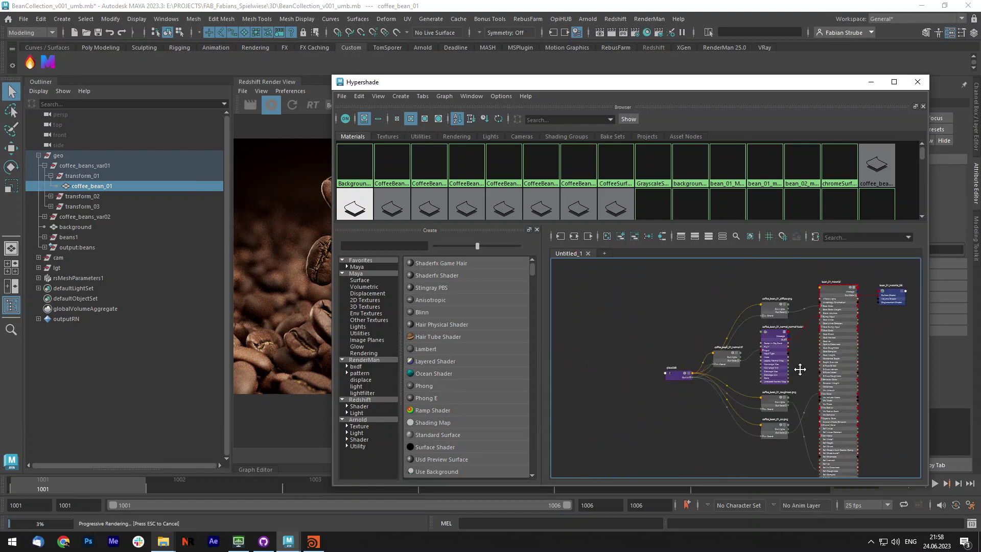
pyautogui.keyDown('alt'); pyautogui.moveTo(800, 369); pyautogui.dragTo(787, 352, button='middle'); pyautogui.keyUp('alt')
pyautogui.click(666, 359)
pyautogui.keyDown('alt'); pyautogui.moveTo(680, 387); pyautogui.dragTo(614, 374, button='middle'); pyautogui.keyUp('alt')
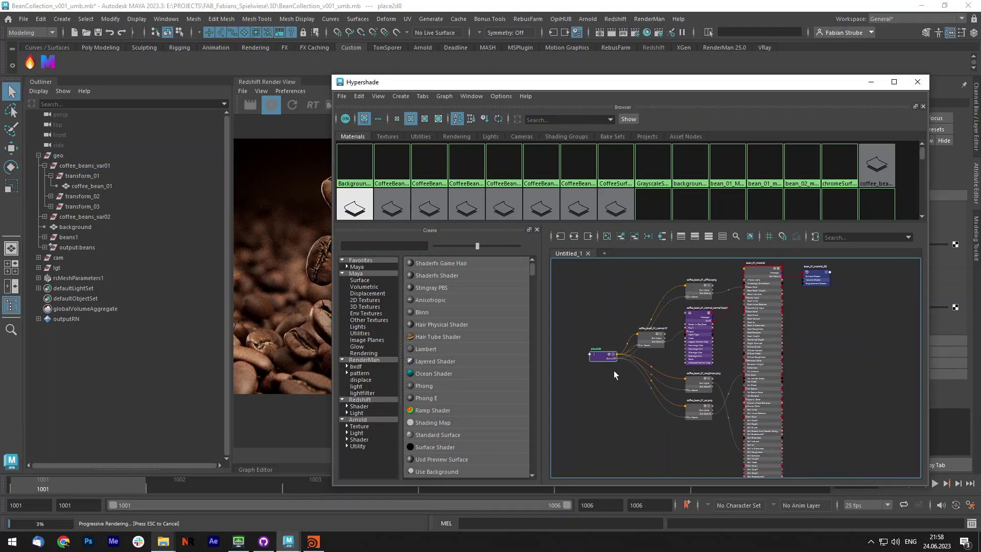
pyautogui.keyDown('alt'); pyautogui.moveTo(795, 412); pyautogui.dragTo(761, 378, button='middle'); pyautogui.keyUp('alt')
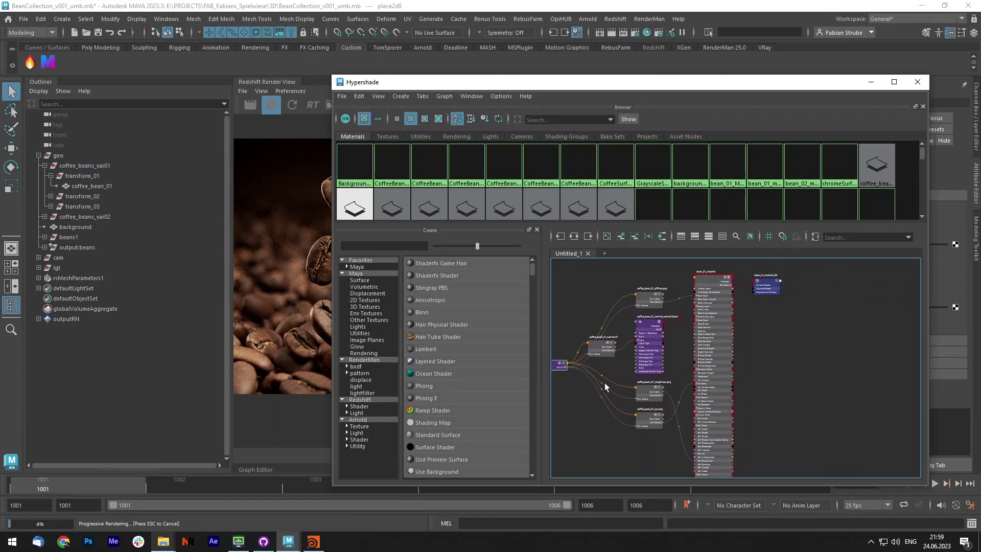
pyautogui.keyDown('alt'); pyautogui.moveTo(791, 334); pyautogui.dragTo(777, 340, button='middle'); pyautogui.keyUp('alt')
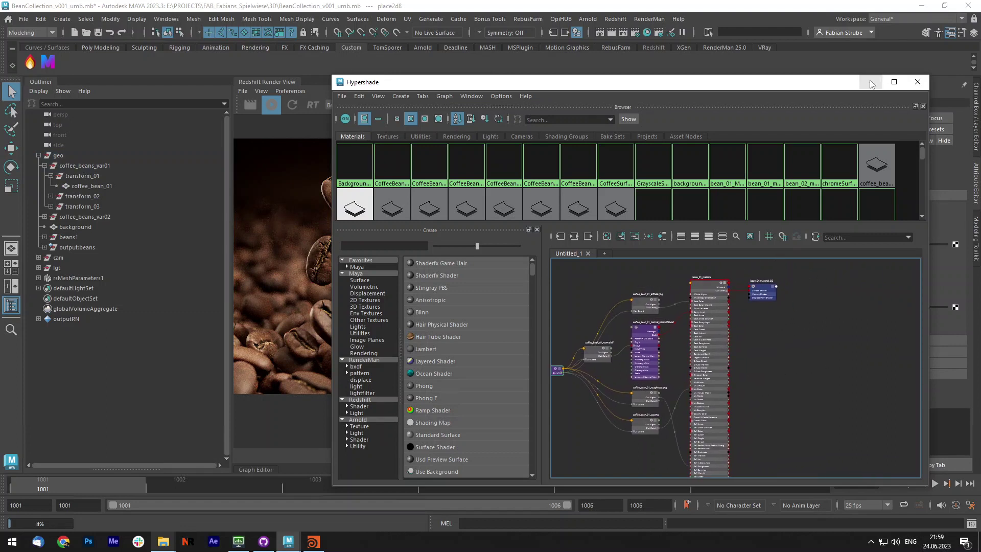
pyautogui.click(871, 82)
# Select coffee_bean_02 and load its five textures into the builder.
pyautogui.click(648, 306)
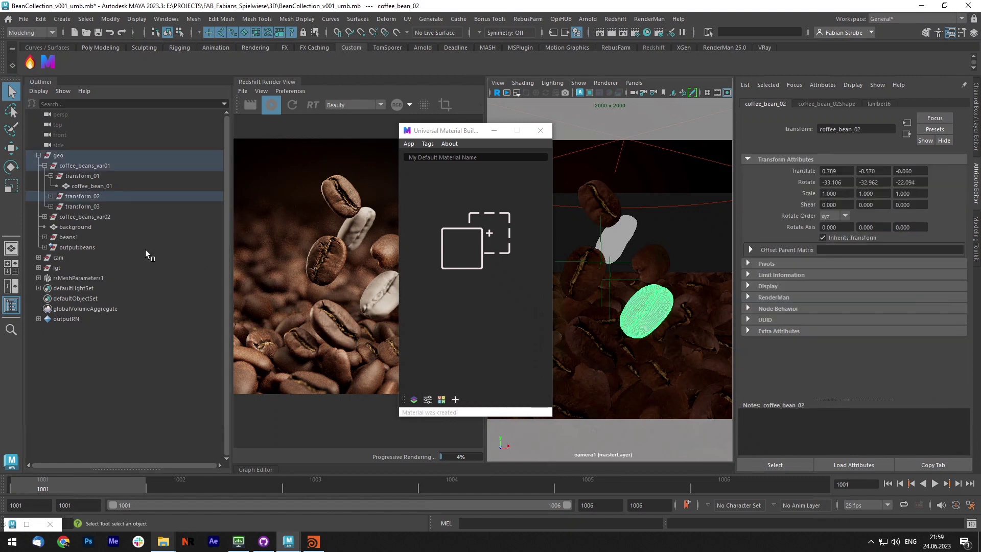
pyautogui.click(51, 196)
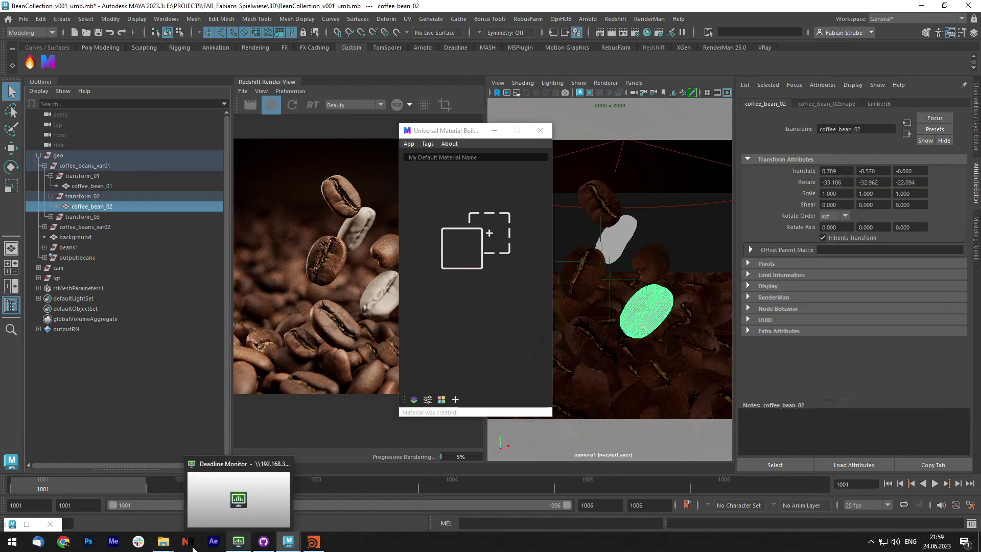
pyautogui.click(136, 477)
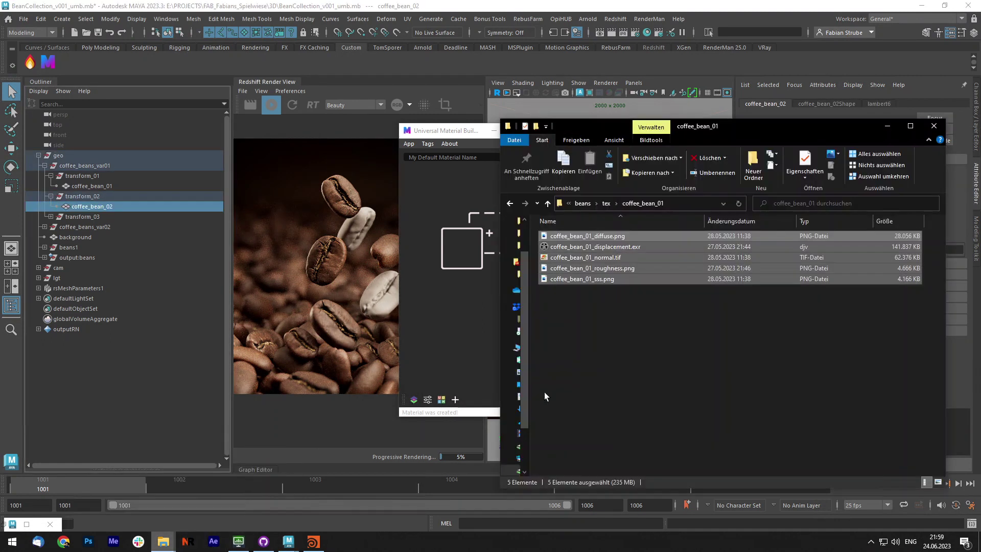
pyautogui.click(605, 204)
pyautogui.doubleClick(584, 247)
pyautogui.moveTo(570, 314); pyautogui.dragTo(452, 232)
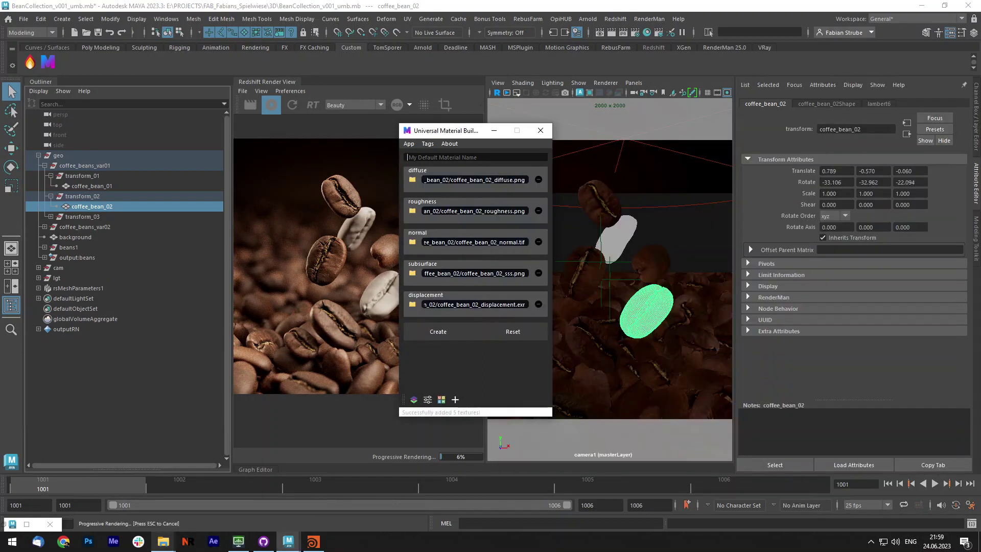
# Name the material bean_02_material and create it.
pyautogui.write('bean_02_material')
pyautogui.click(438, 331)
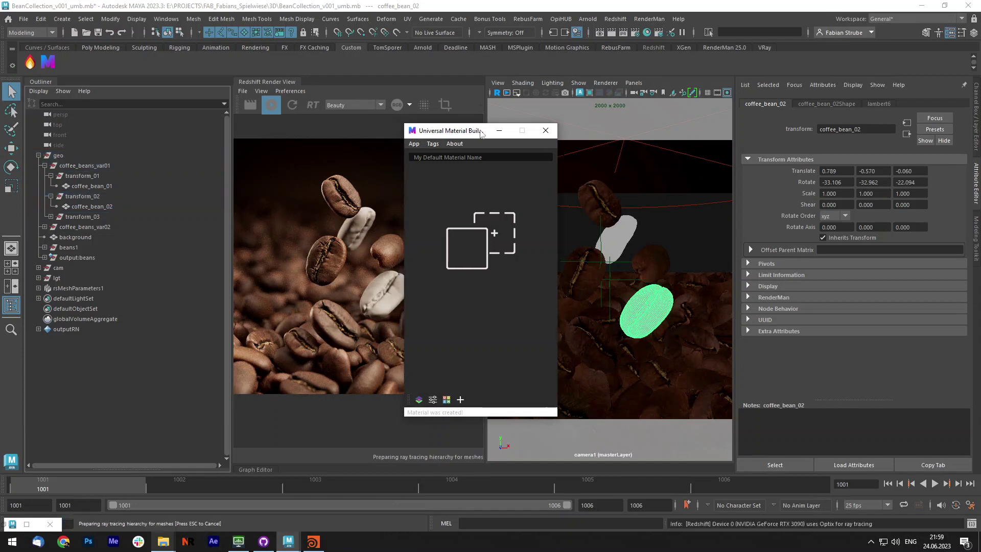
pyautogui.moveTo(460, 132); pyautogui.dragTo(553, 134)
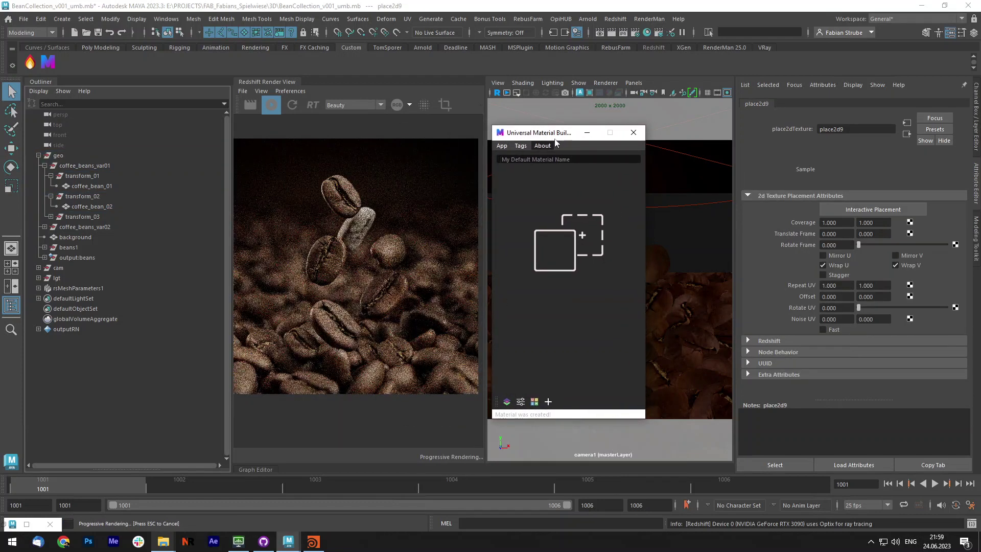
pyautogui.moveTo(529, 135); pyautogui.dragTo(425, 119)
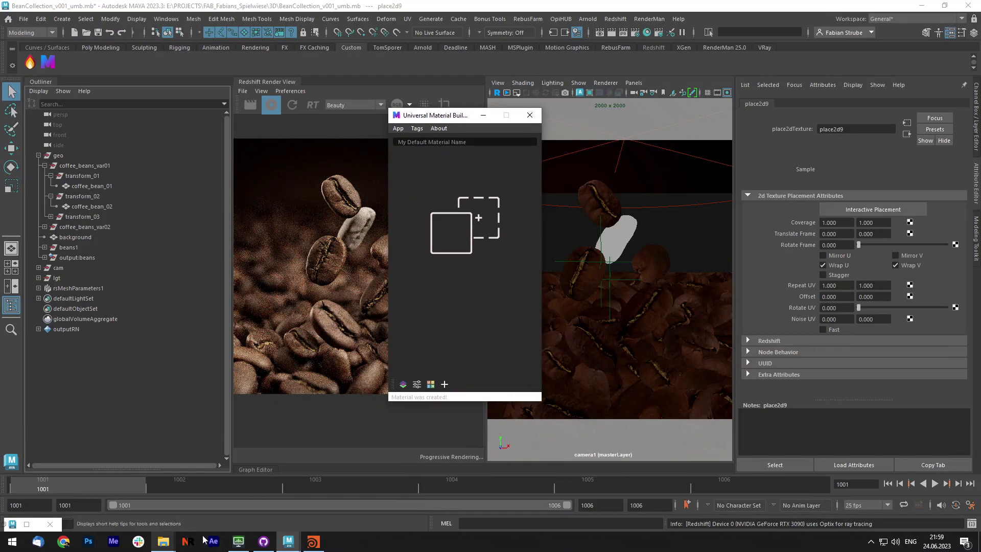
pyautogui.moveTo(163, 543)
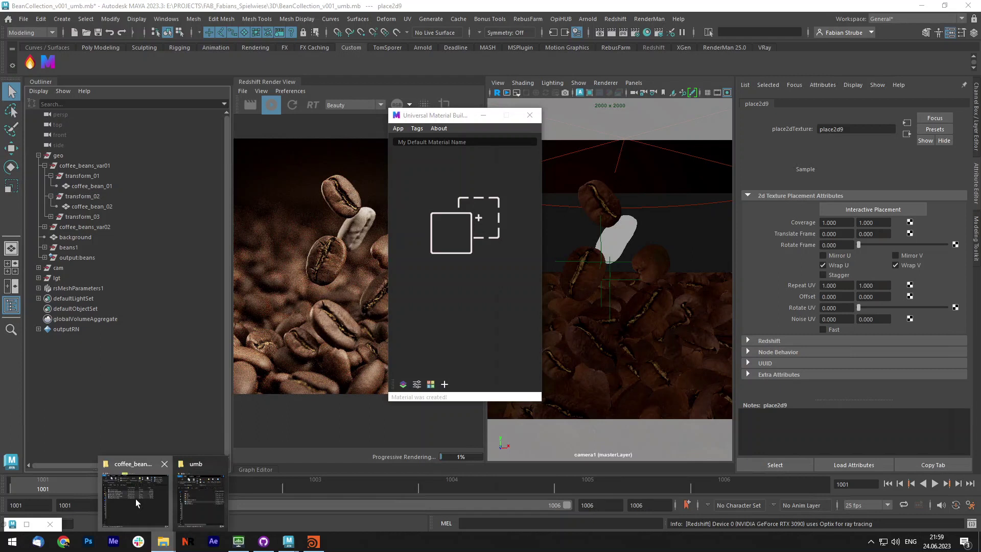
# Bring the coffee_bean_02 texture folder forward and clear its file selection.
pyautogui.click(137, 503)
pyautogui.click(716, 351)
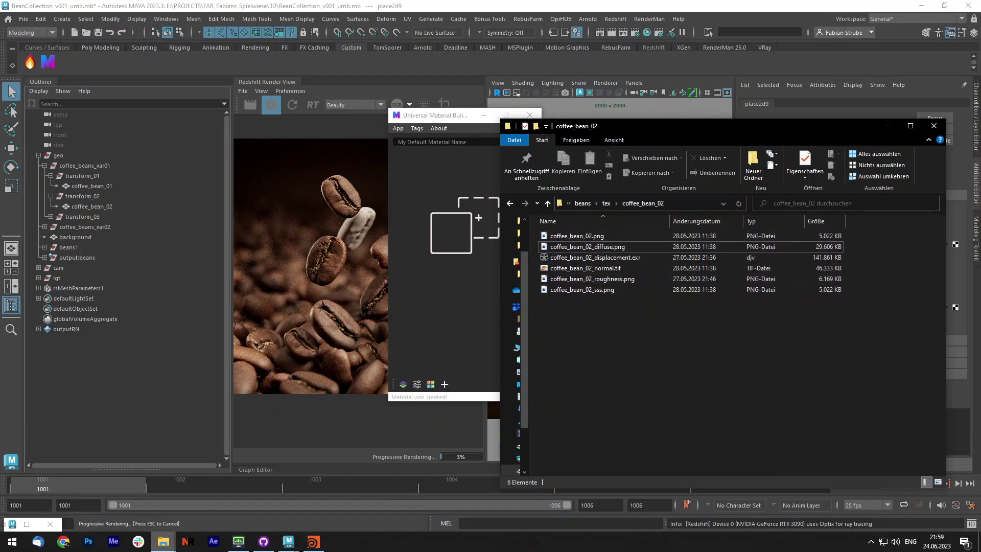
# Open the Tags Manager and browse the channel tabs to the roughness keywords.
pyautogui.click(418, 128)
pyautogui.click(426, 148)
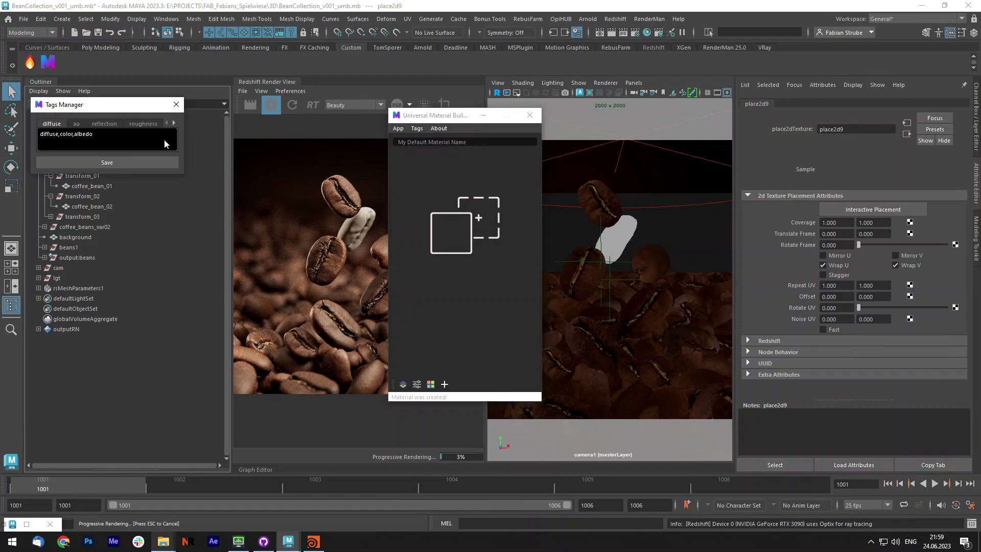
pyautogui.moveTo(88, 107); pyautogui.dragTo(168, 108)
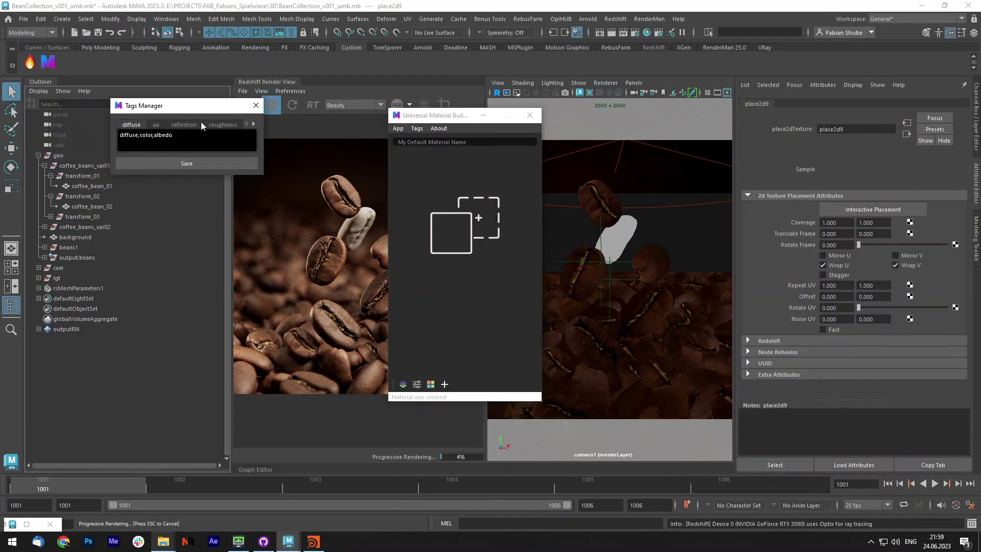
pyautogui.click(253, 125)
pyautogui.click(253, 125)
pyautogui.click(253, 125)
pyautogui.click(253, 124)
pyautogui.click(246, 125)
pyautogui.click(187, 124)
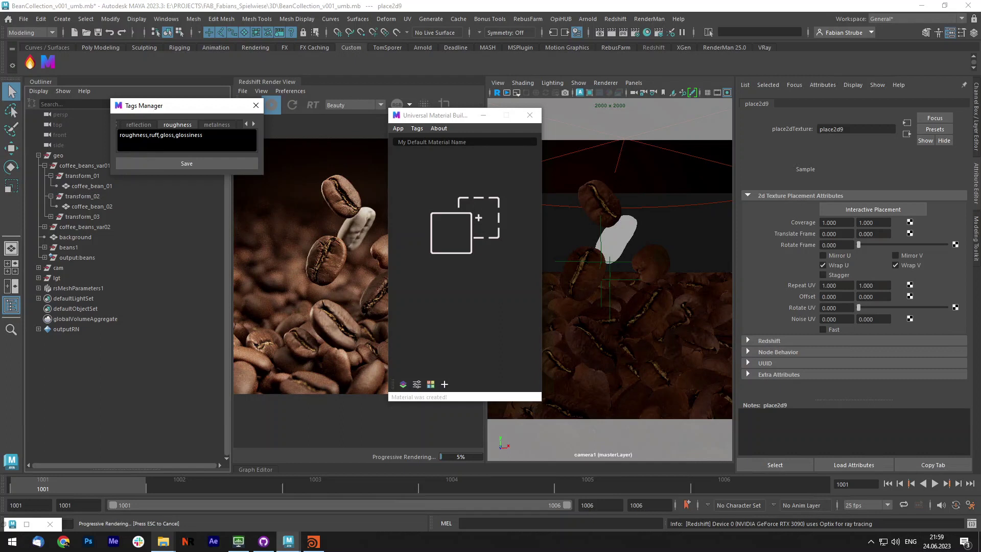
# Save the custom channel tags and bring the coffee_bean_02 folder forward.
pyautogui.click(200, 163)
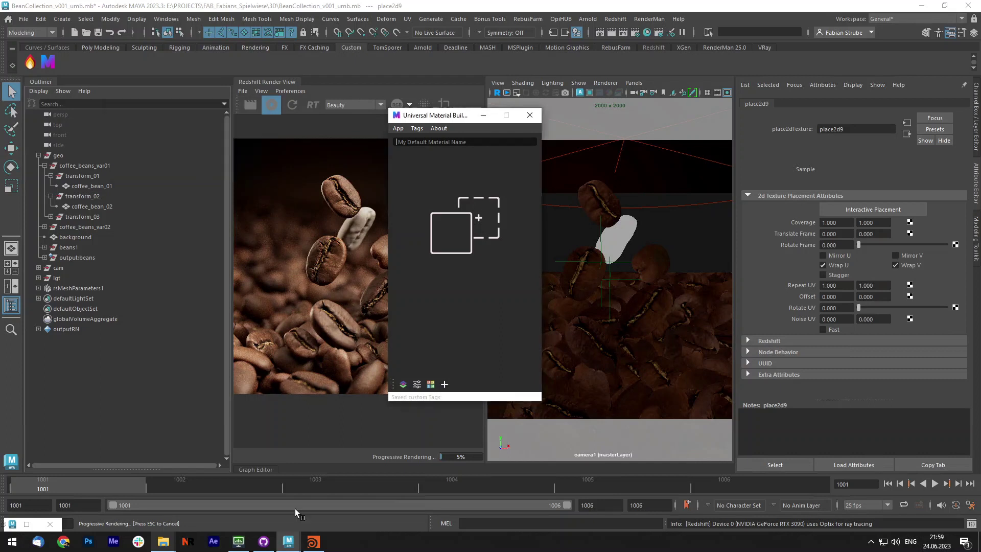
pyautogui.moveTo(159, 539)
pyautogui.click(135, 498)
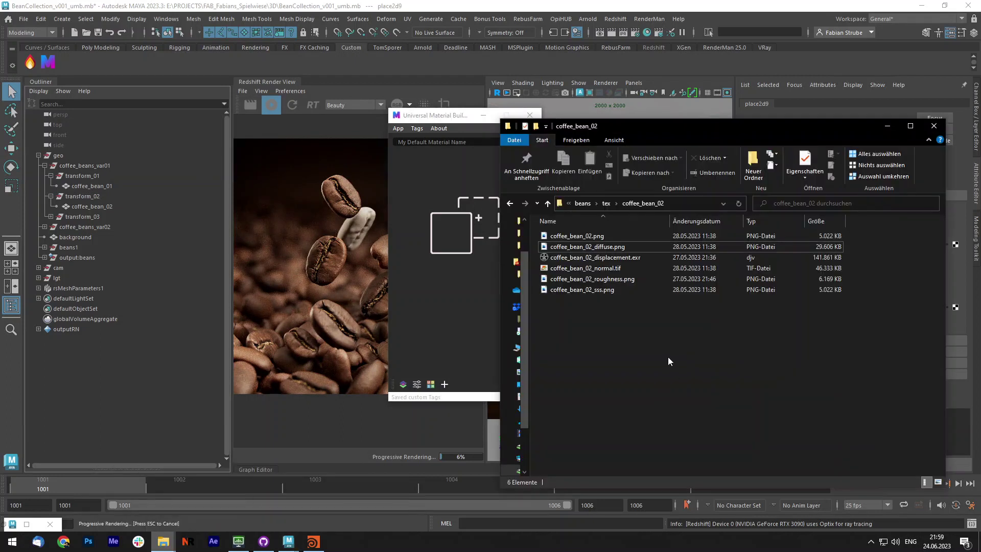
pyautogui.moveTo(607, 128); pyautogui.dragTo(658, 122)
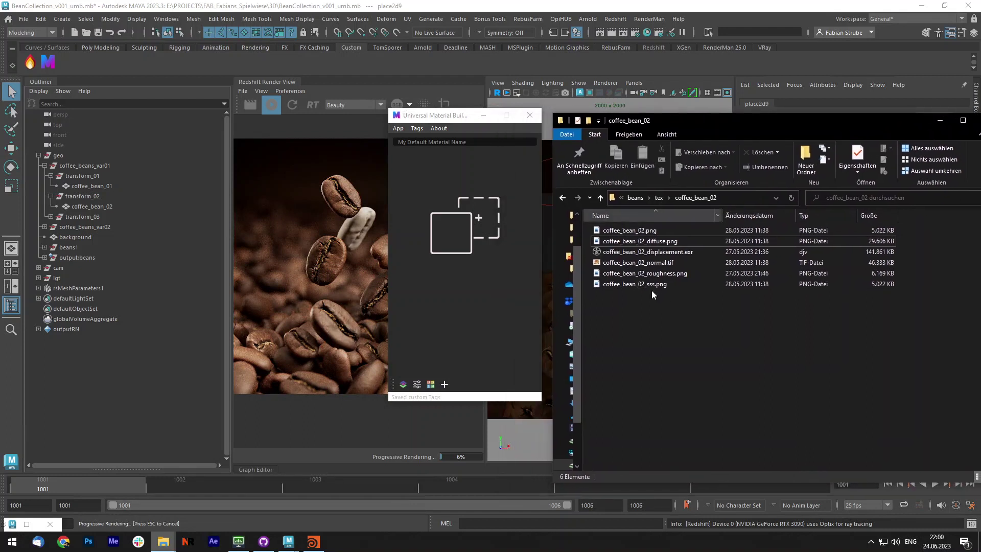
# Drop coffee_bean_02.png into the builder and assign it to the diffuse channel.
pyautogui.click(641, 230)
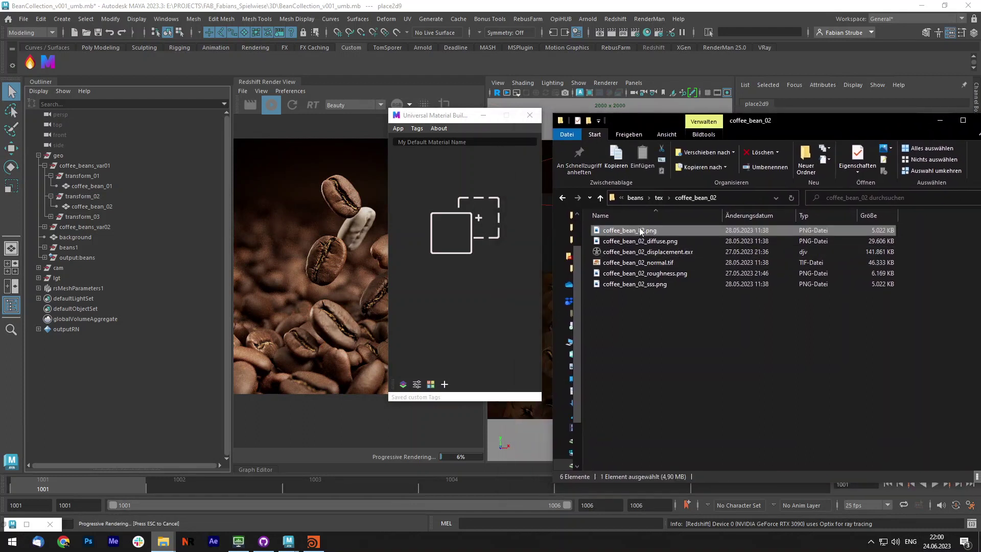
pyautogui.moveTo(641, 228); pyautogui.dragTo(452, 213)
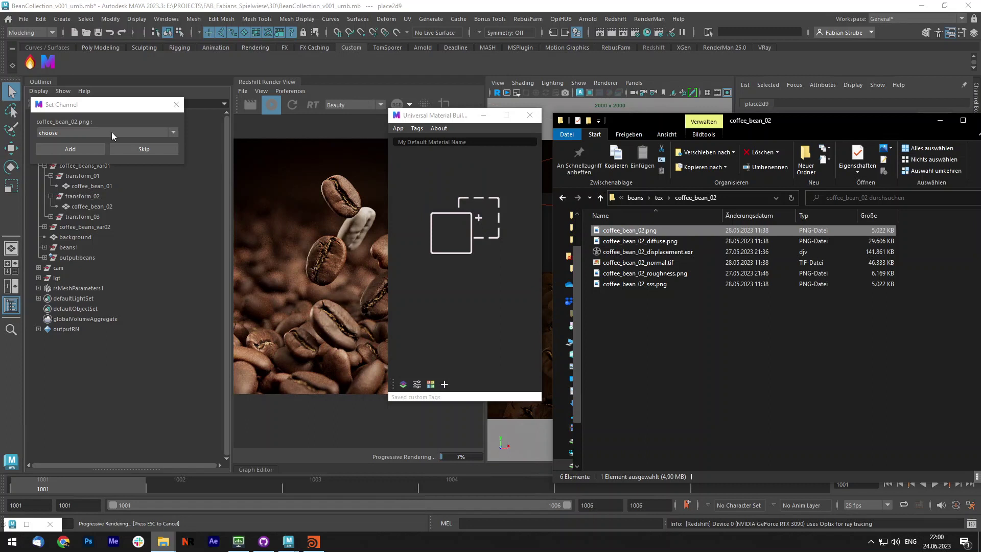
pyautogui.moveTo(85, 110); pyautogui.dragTo(420, 171)
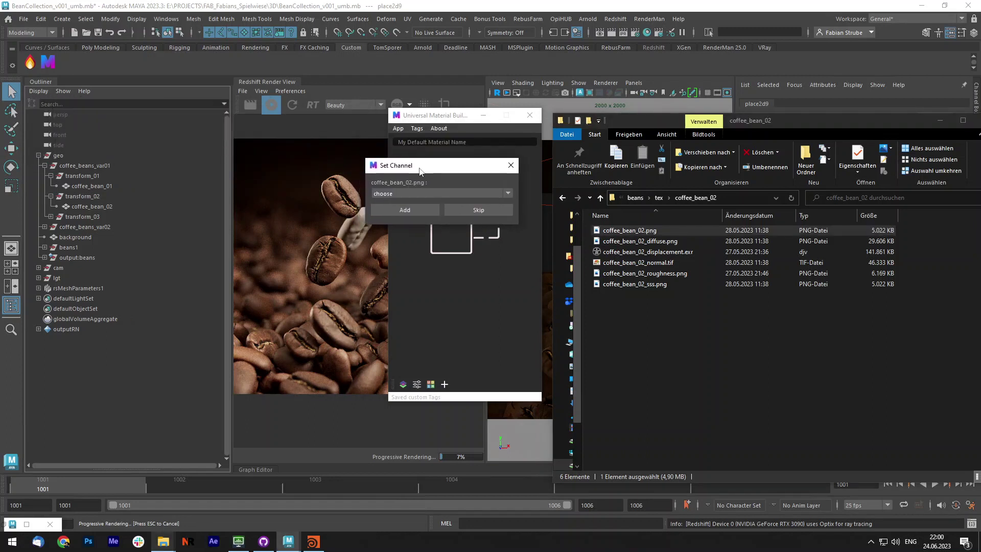
pyautogui.click(427, 194)
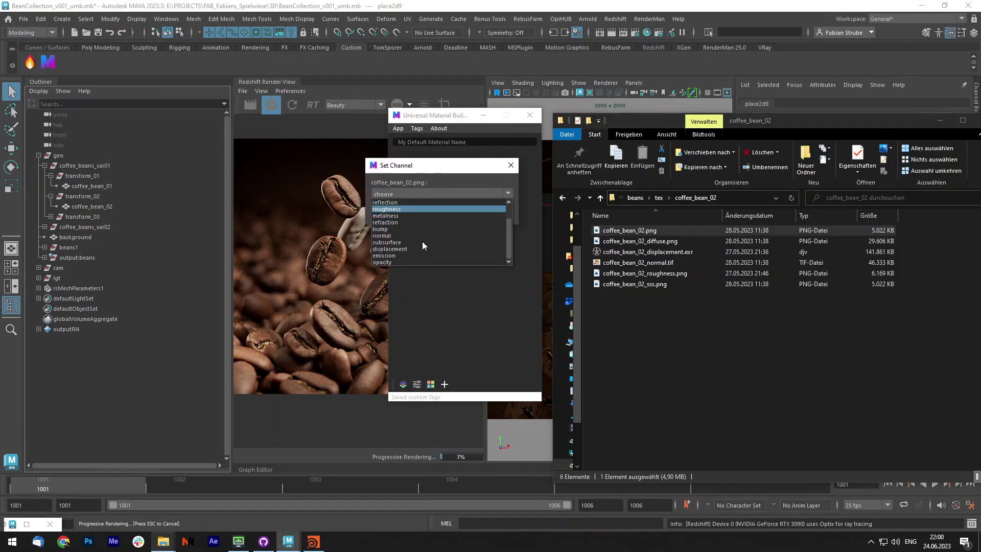
pyautogui.click(395, 207)
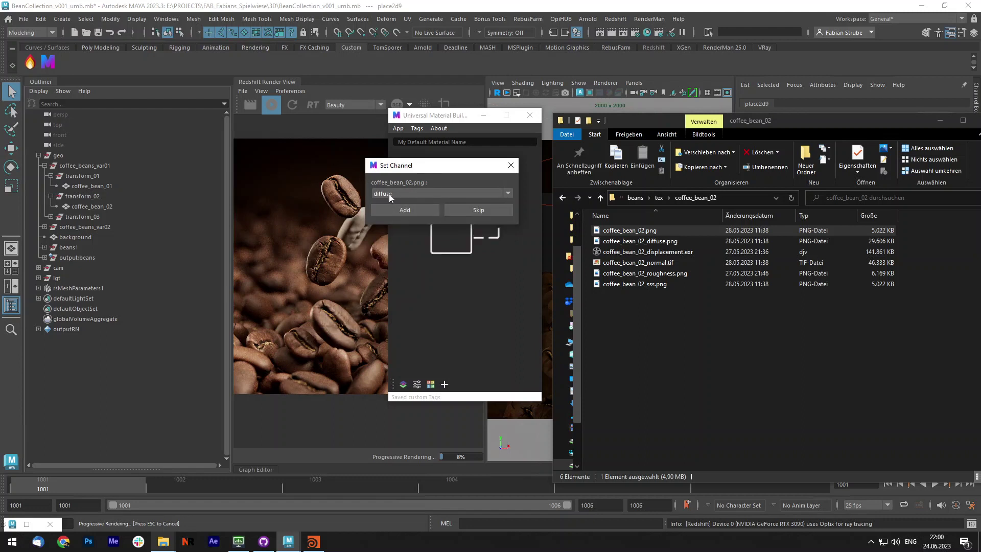
pyautogui.click(405, 210)
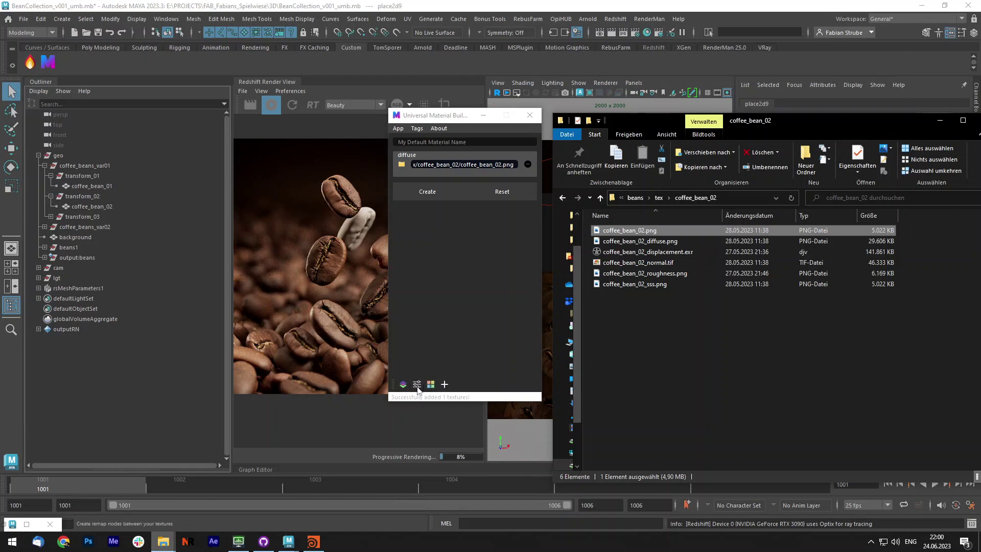
# Add an empty roughness channel to the builder.
pyautogui.click(444, 385)
pyautogui.click(75, 131)
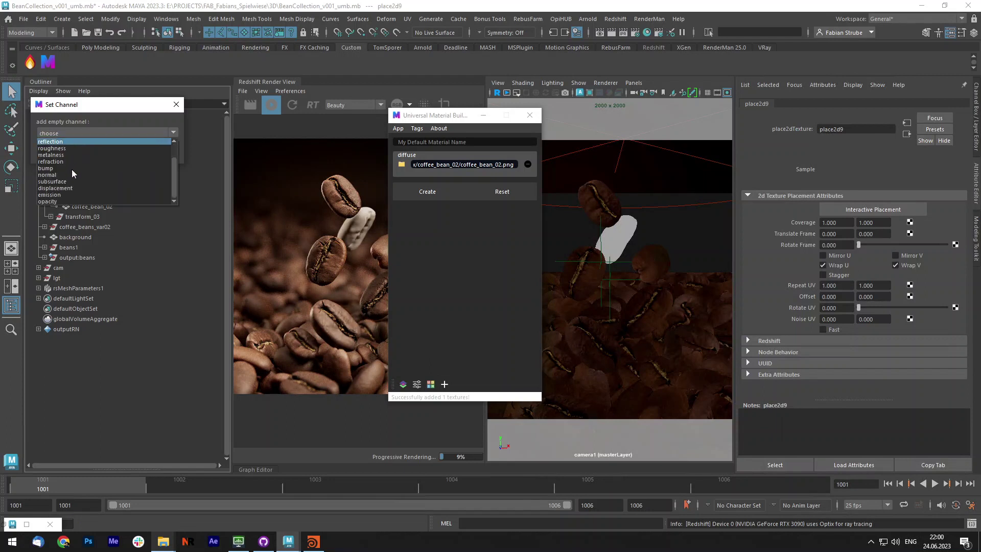
pyautogui.click(65, 148)
pyautogui.click(90, 151)
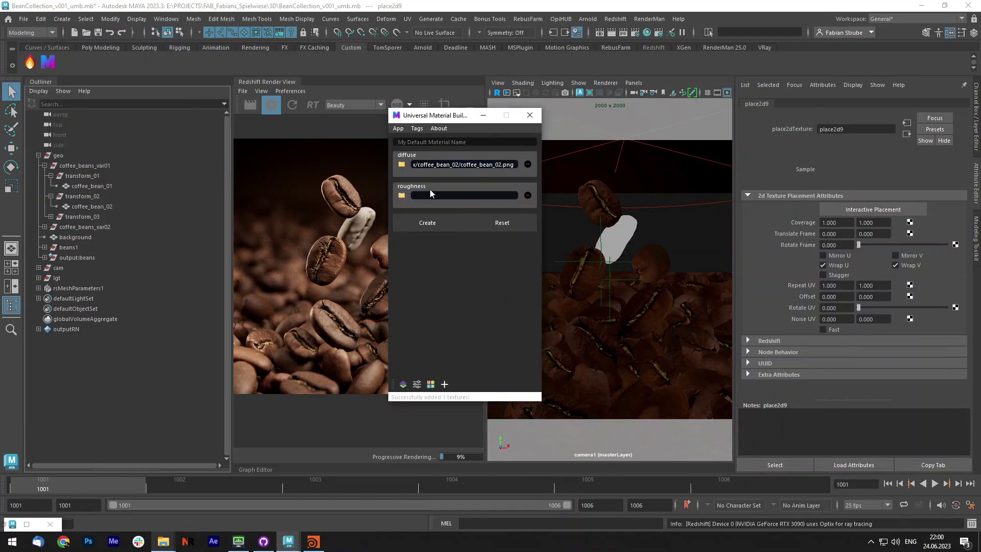
# Cancel the roughness file browser, close the builder and stop the Redshift IPR render.
pyautogui.click(401, 196)
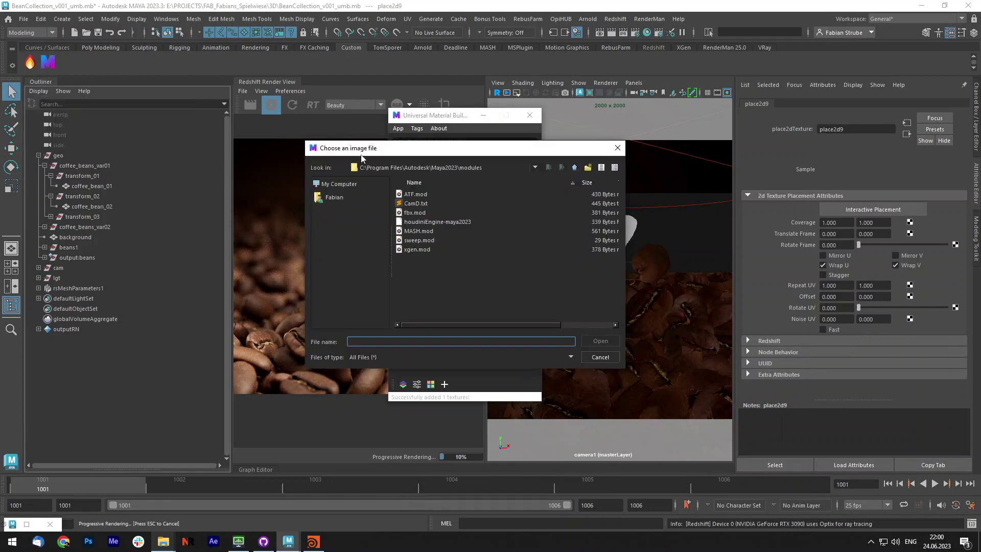
pyautogui.click(617, 147)
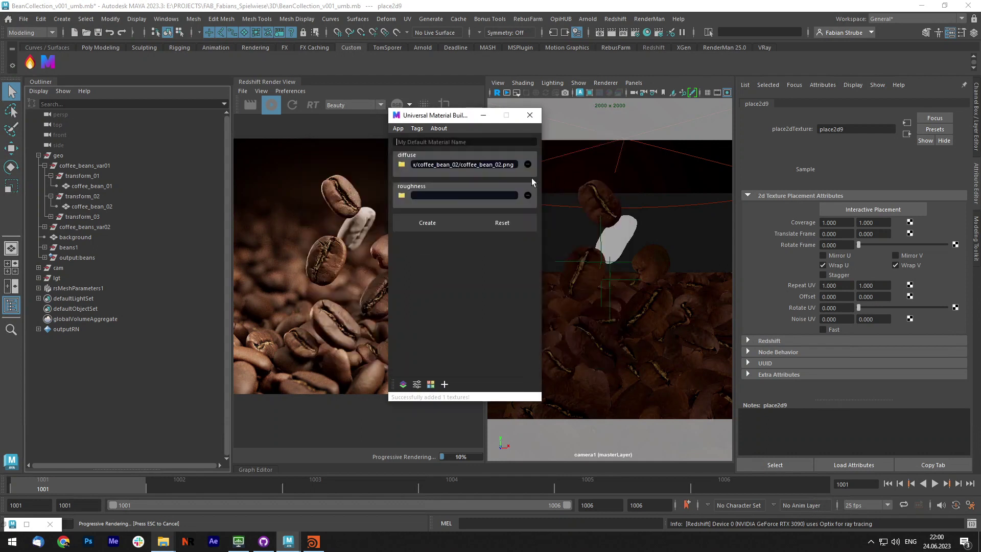
pyautogui.click(530, 116)
pyautogui.click(271, 104)
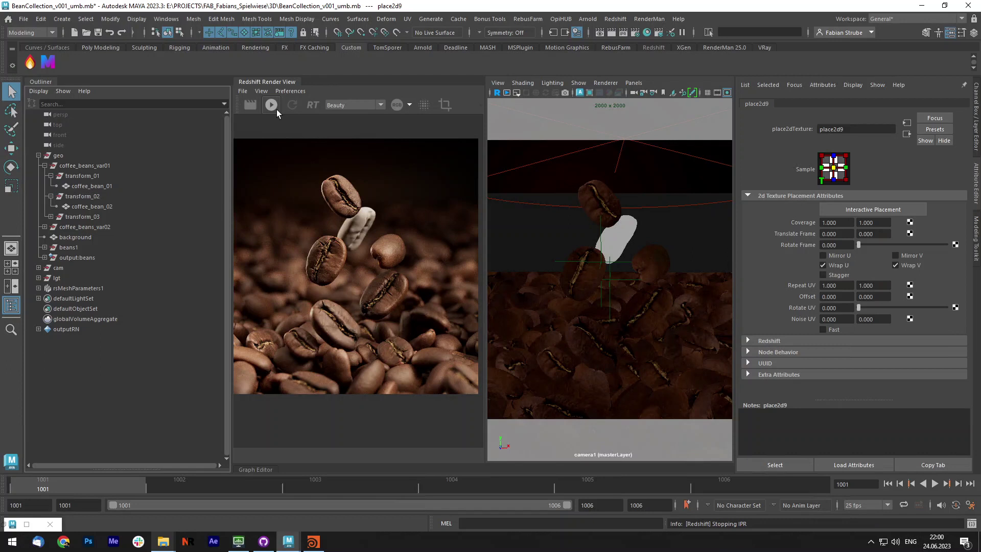
# Switch to Houdini and create a new tool on the Custom shelf.
pyautogui.moveTo(322, 543)
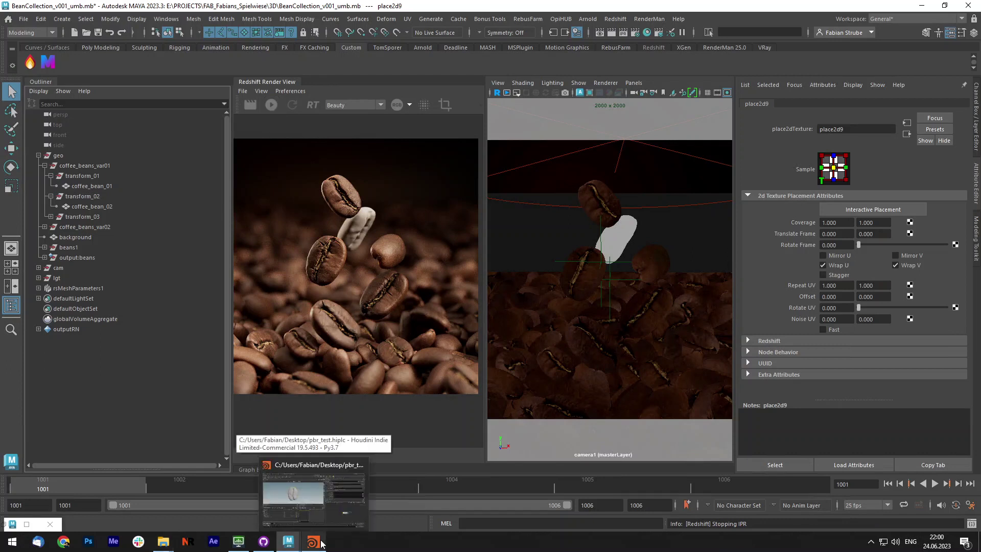
pyautogui.click(320, 512)
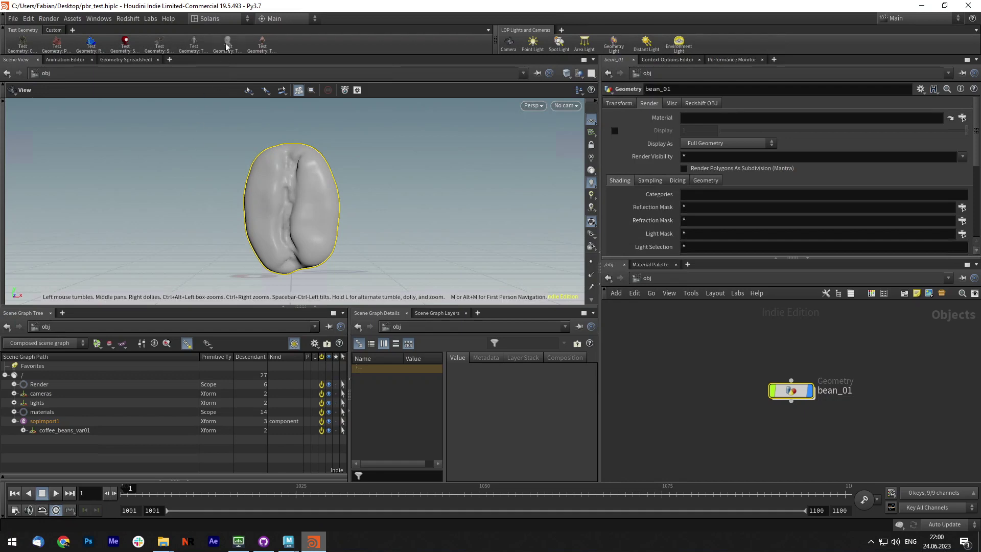
pyautogui.click(51, 30)
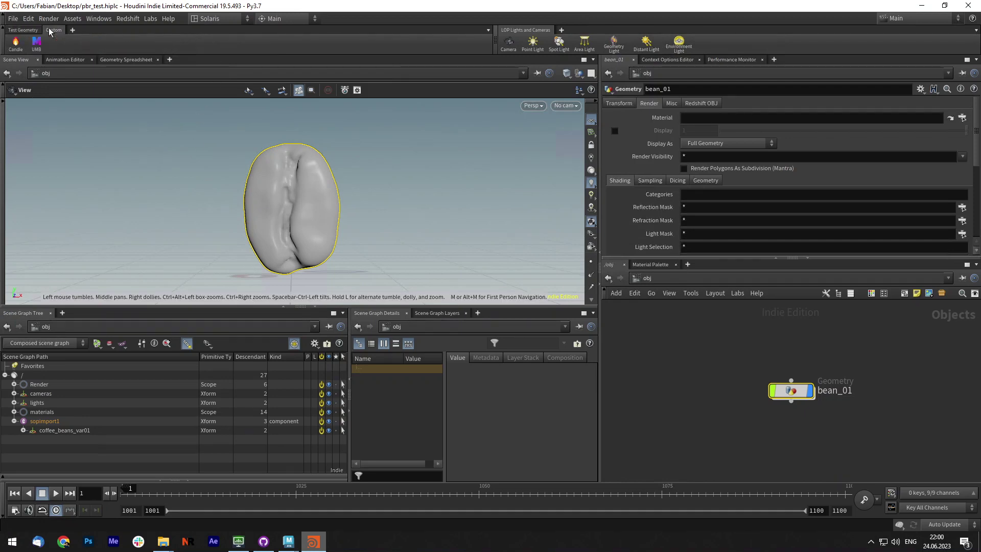
pyautogui.rightClick(65, 43)
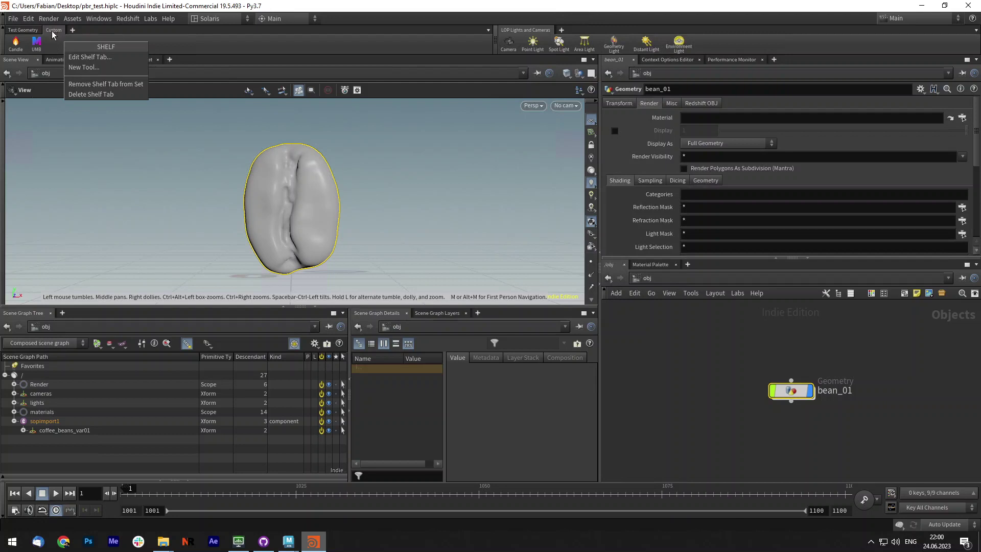
pyautogui.click(84, 67)
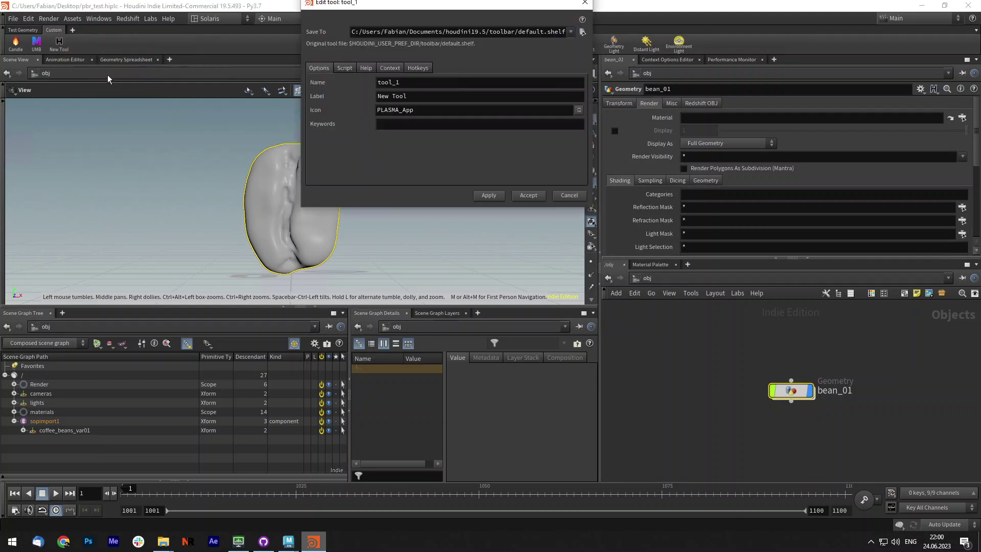
# Set the new tool's Name and Label to UMB.
pyautogui.doubleClick(434, 81)
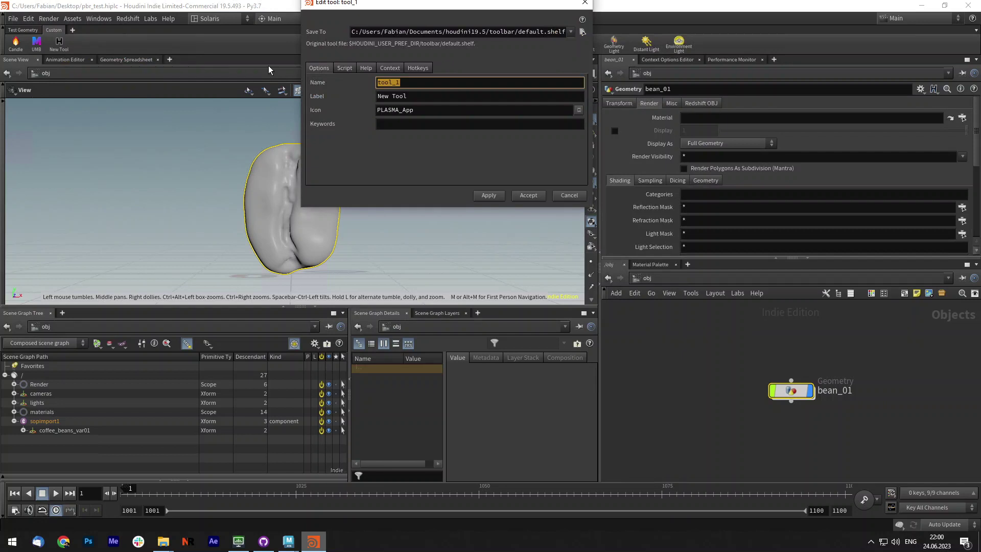
pyautogui.write('UMB')
pyautogui.press('Tab')
pyautogui.write('UMB')
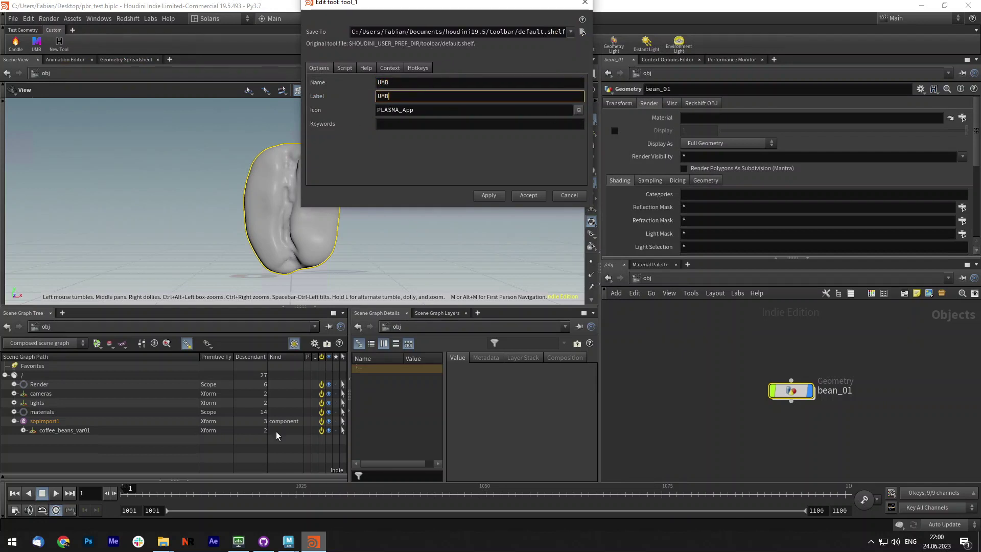
# Copy the umb icons folder path from Explorer, where logo.png sits.
pyautogui.moveTo(154, 540)
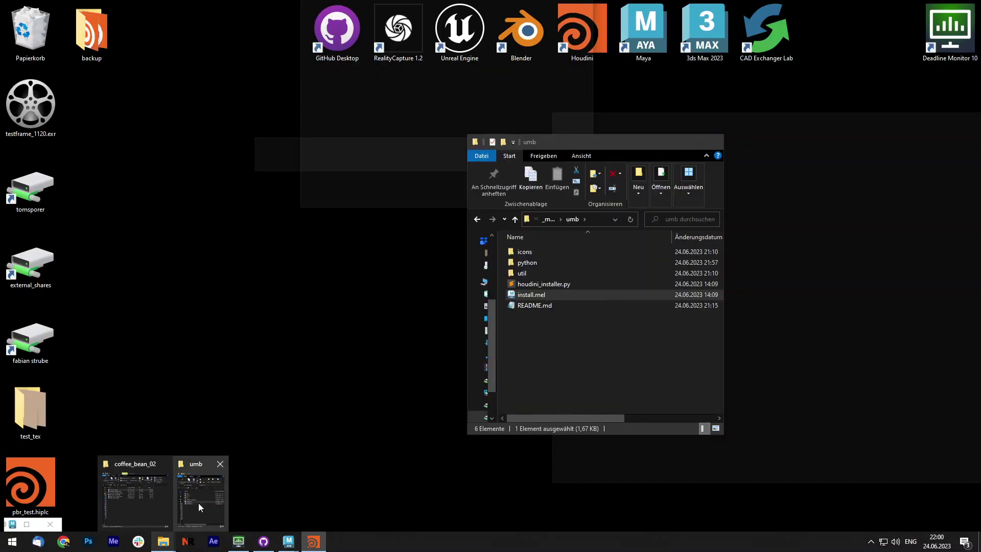
pyautogui.click(199, 501)
pyautogui.doubleClick(535, 251)
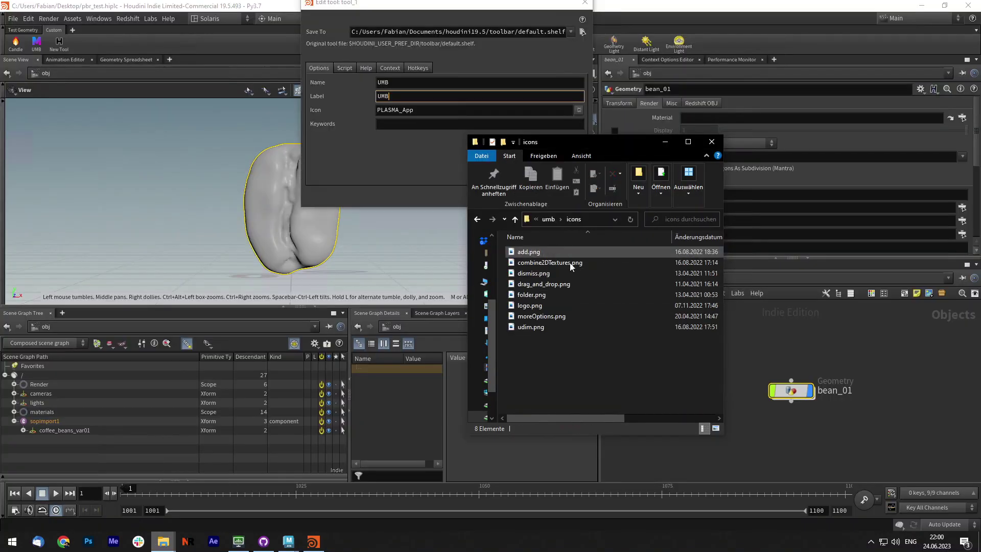
pyautogui.click(530, 305)
pyautogui.click(587, 220)
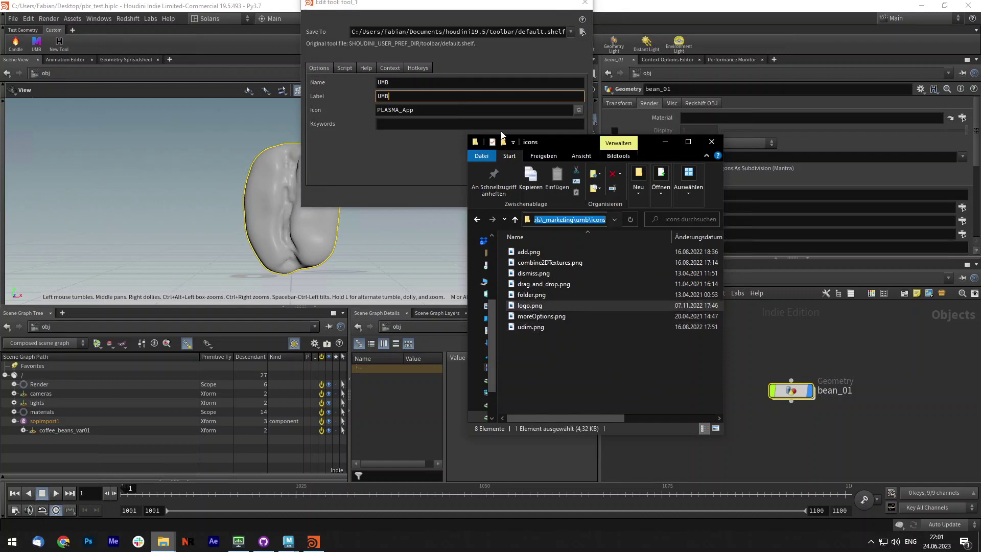
pyautogui.click(465, 11)
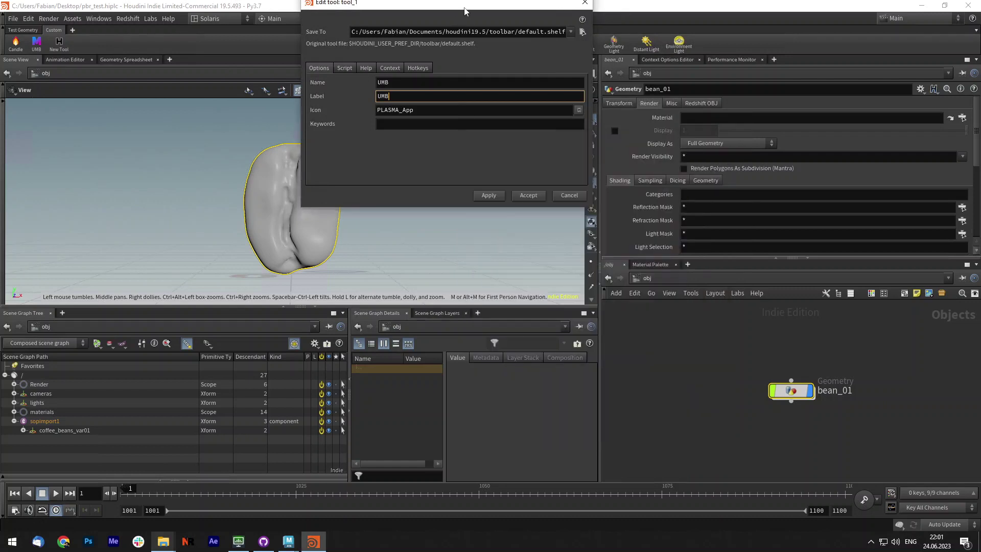
# Set the UMB tool's icon to logo.png from the pasted icons folder path.
pyautogui.click(579, 110)
pyautogui.tripleClick(569, 29)
pyautogui.write('F:\\fabian\\work\\tools\\_marketing\\umb\\icons')
pyautogui.press('Return')
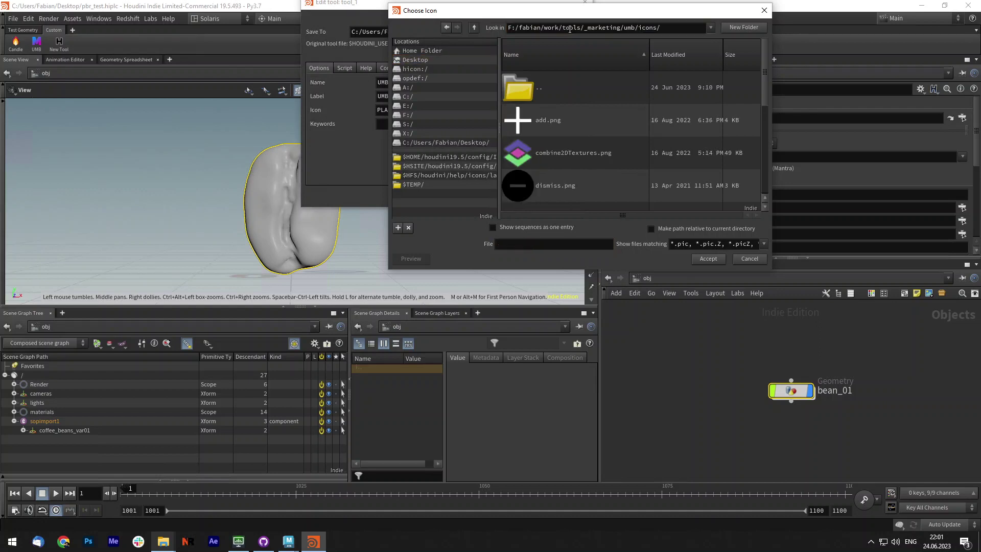
pyautogui.scroll(-3, 554, 148)
pyautogui.click(549, 104)
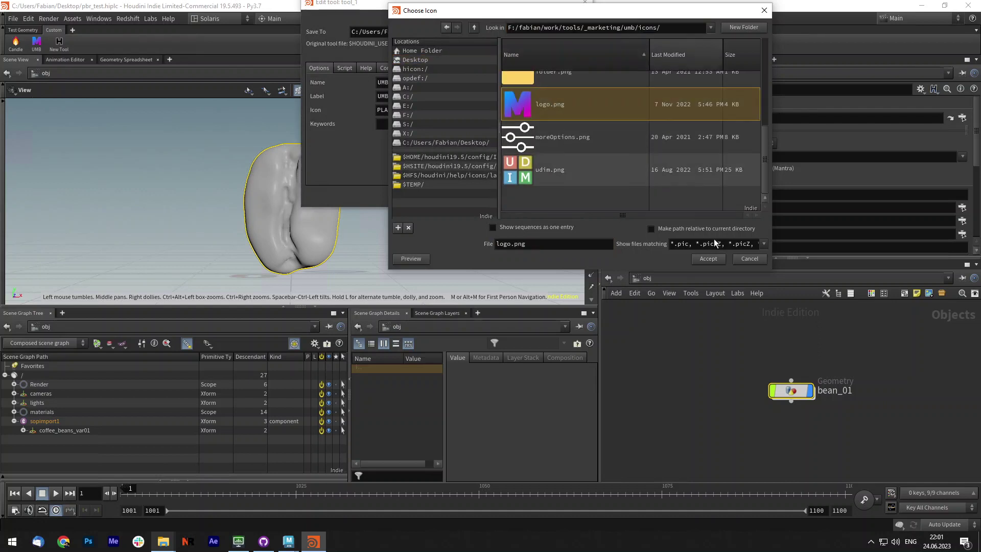
pyautogui.click(708, 258)
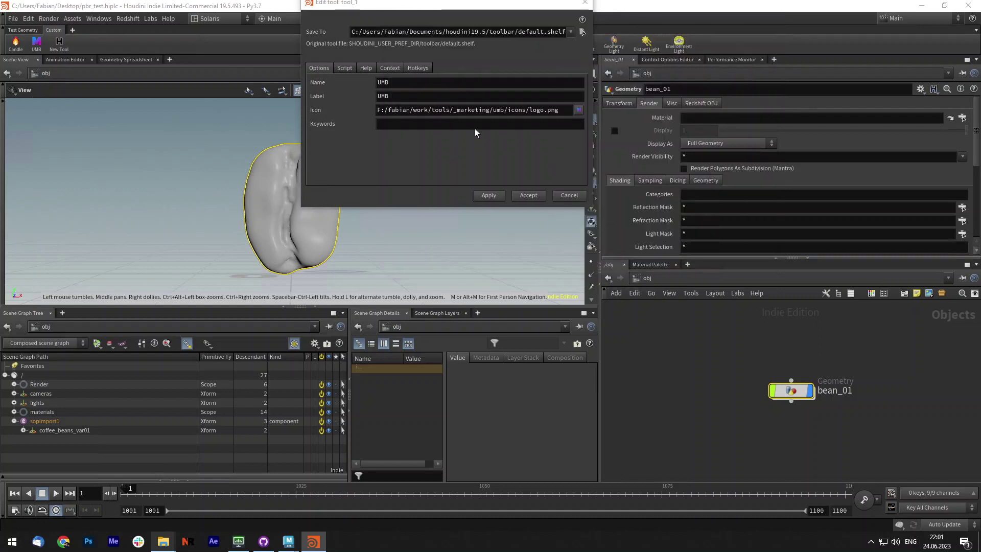
# Paste the houdini_installer.py code from Sublime into the tool's Script tab.
pyautogui.click(345, 68)
pyautogui.moveTo(163, 541)
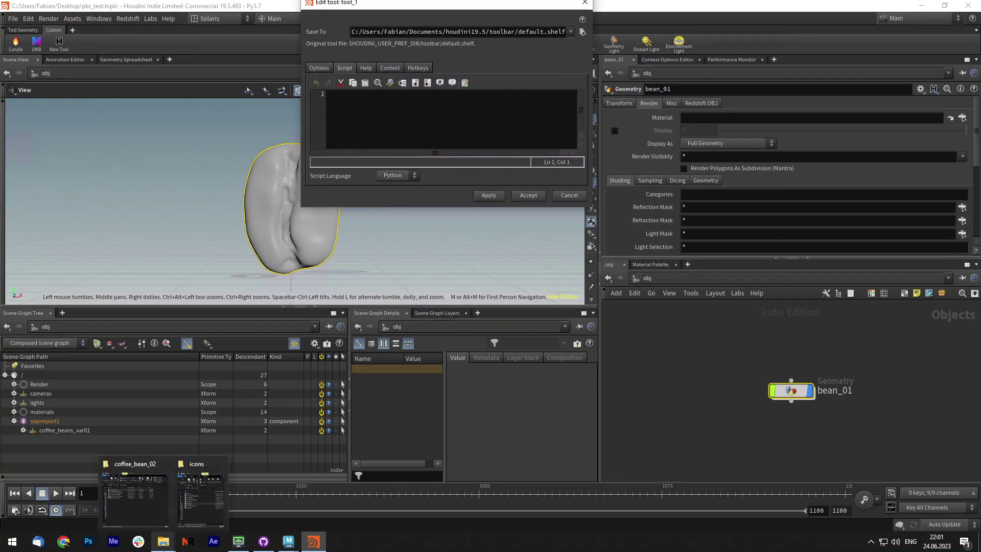
pyautogui.click(202, 501)
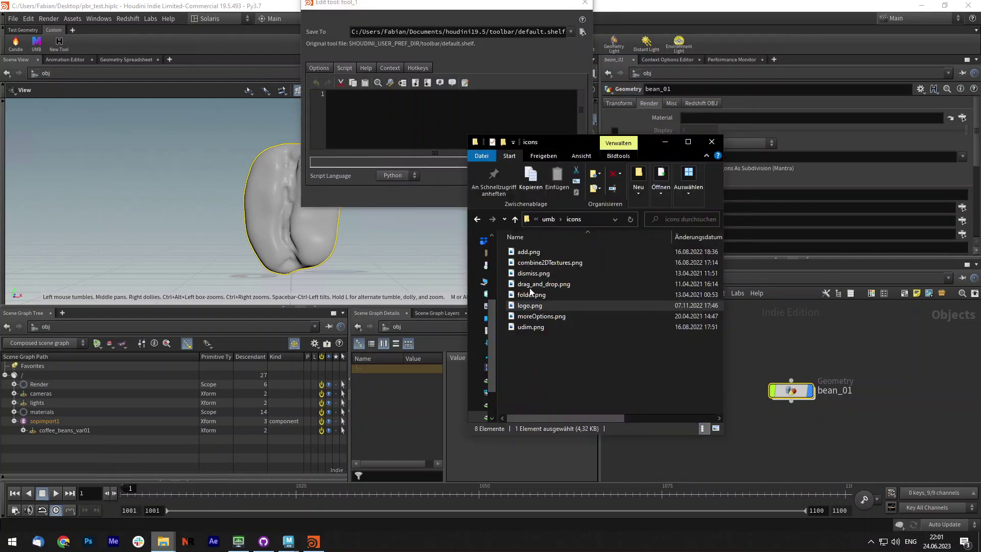
pyautogui.click(548, 219)
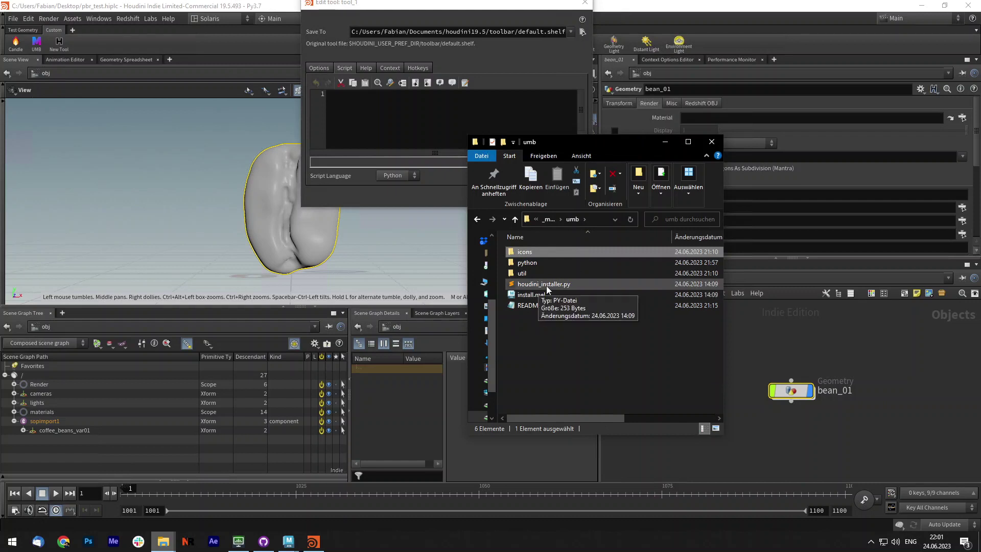
pyautogui.doubleClick(546, 284)
pyautogui.hotkey('ctrl', 'End')
pyautogui.hotkey('shift', 'Up')
pyautogui.hotkey('shift', 'Up')
pyautogui.hotkey('shift', 'Up')
pyautogui.hotkey('shift', 'Up')
pyautogui.hotkey('shift', 'Up')
pyautogui.hotkey('shift', 'Up')
pyautogui.hotkey('shift', 'Up')
pyautogui.hotkey('shift', 'Up')
pyautogui.hotkey('shift', 'Up')
pyautogui.hotkey('shift', 'Up')
pyautogui.hotkey('shift', 'Up')
pyautogui.hotkey('shift', 'Up')
pyautogui.hotkey('shift', 'Up')
pyautogui.hotkey('shift', 'Up')
pyautogui.hotkey('shift', 'Up')
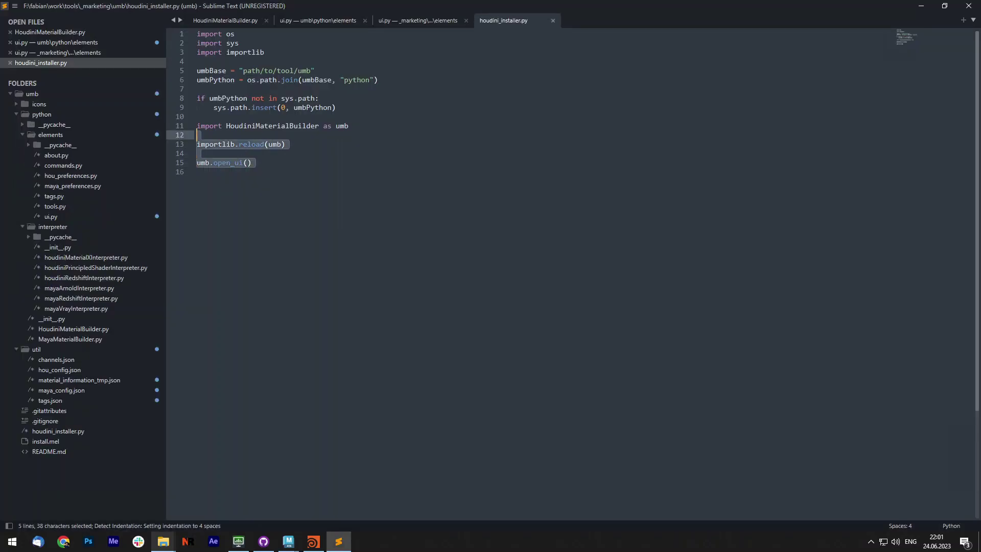
pyautogui.hotkey('ctrl', 'c')
pyautogui.click(920, 7)
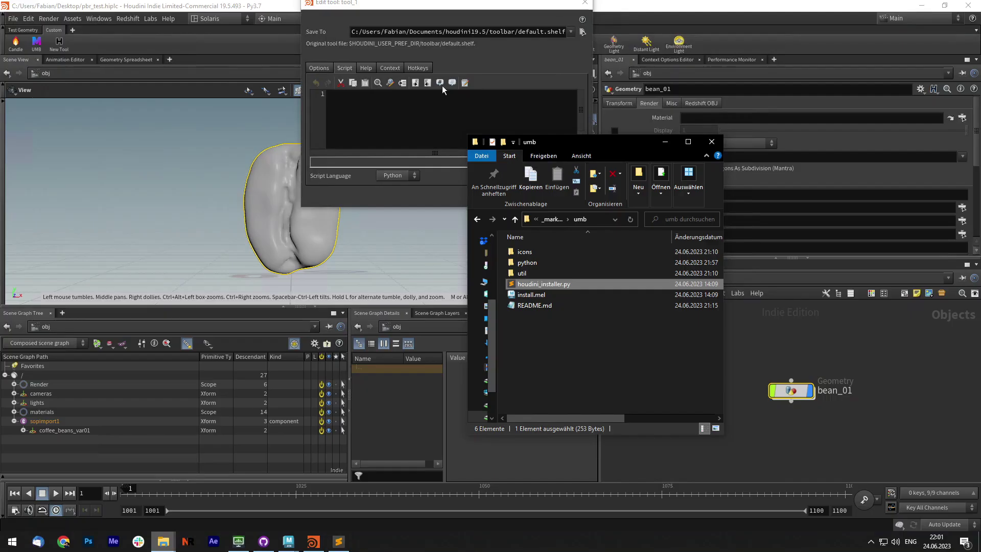
pyautogui.click(401, 123)
pyautogui.hotkey('ctrl', 'v')
# Replace the umbBase placeholder with the umb folder path copied from Explorer.
pyautogui.scroll(3, 401, 123)
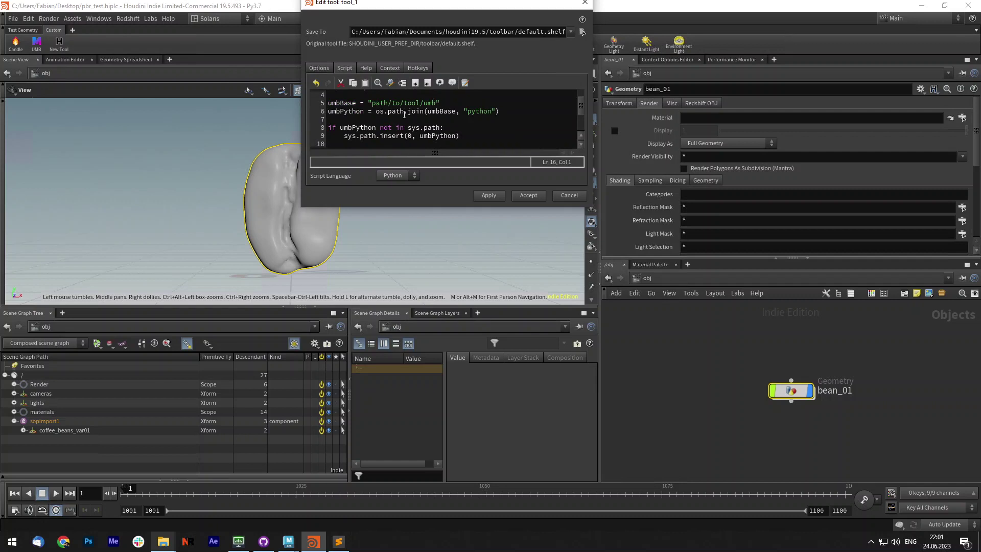
pyautogui.moveTo(161, 543)
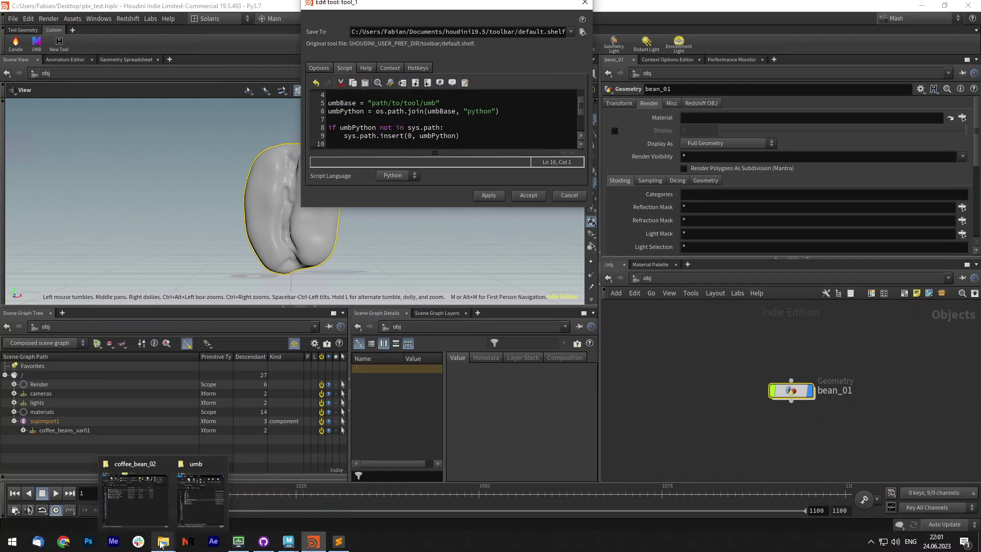
pyautogui.click(201, 498)
pyautogui.click(598, 222)
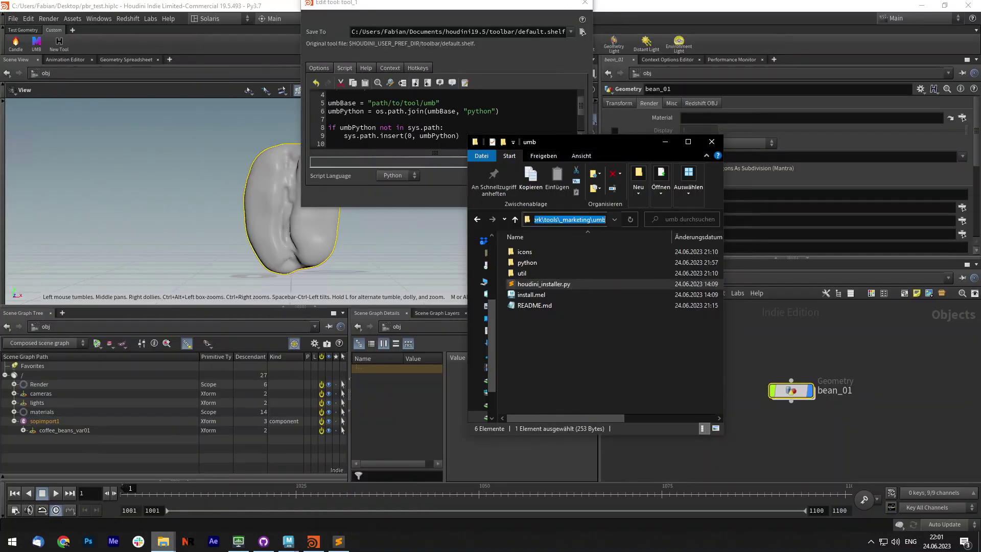
pyautogui.click(417, 103)
pyautogui.moveTo(417, 103); pyautogui.dragTo(374, 103)
pyautogui.hotkey('ctrl', 'v')
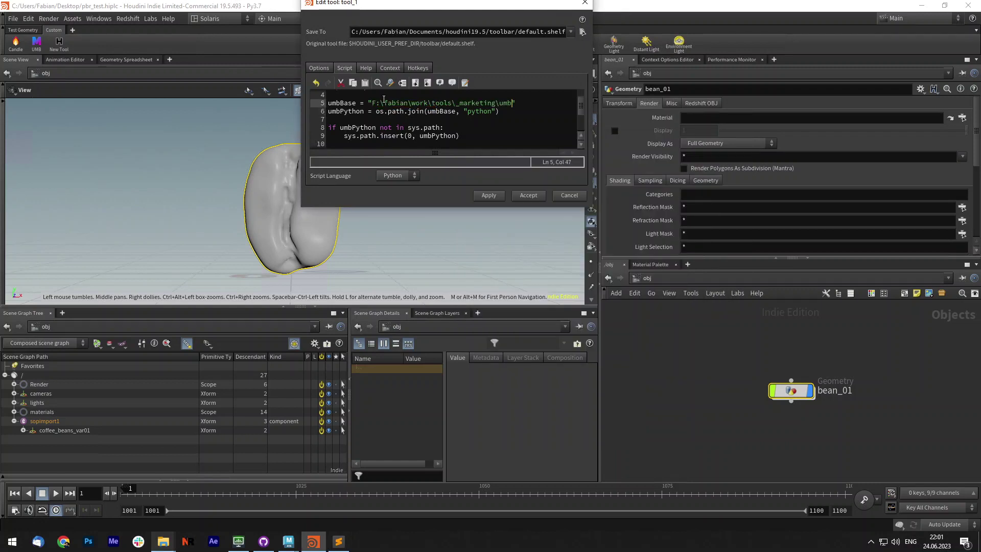
# Change the umbBase path's backslashes to forward slashes, then Apply and Accept the tool.
pyautogui.click(380, 102)
pyautogui.press('Delete')
pyautogui.write('/')
pyautogui.click(429, 102)
pyautogui.click(453, 103)
pyautogui.click(489, 195)
pyautogui.click(528, 195)
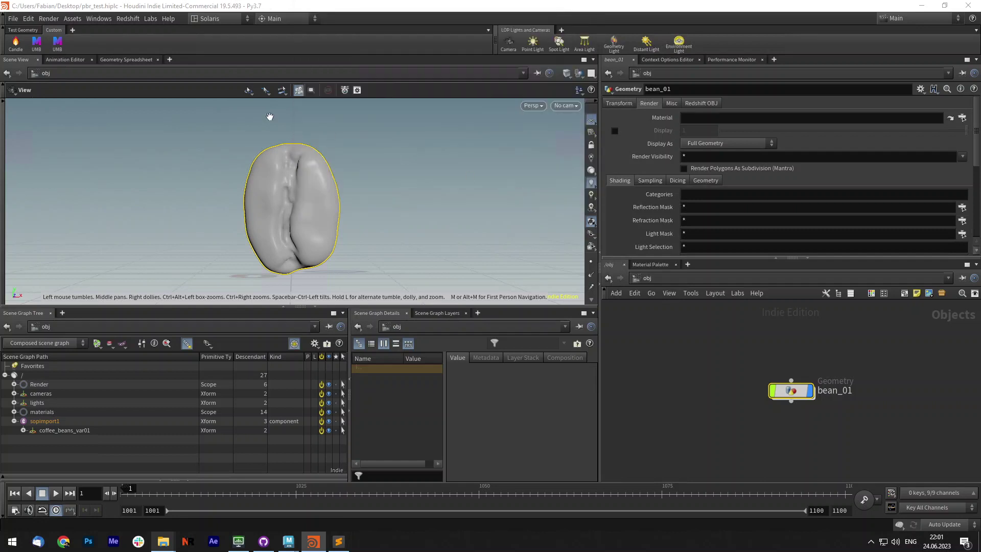
# Launch UMB from the shelf and save its preferences keeping MaterialX as render engine.
pyautogui.click(59, 45)
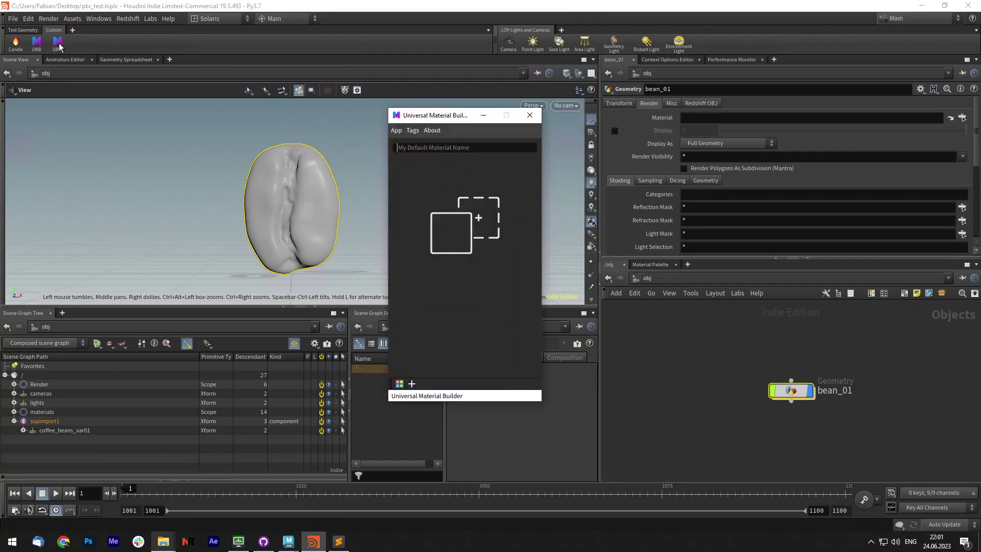
pyautogui.moveTo(427, 118); pyautogui.dragTo(268, 109)
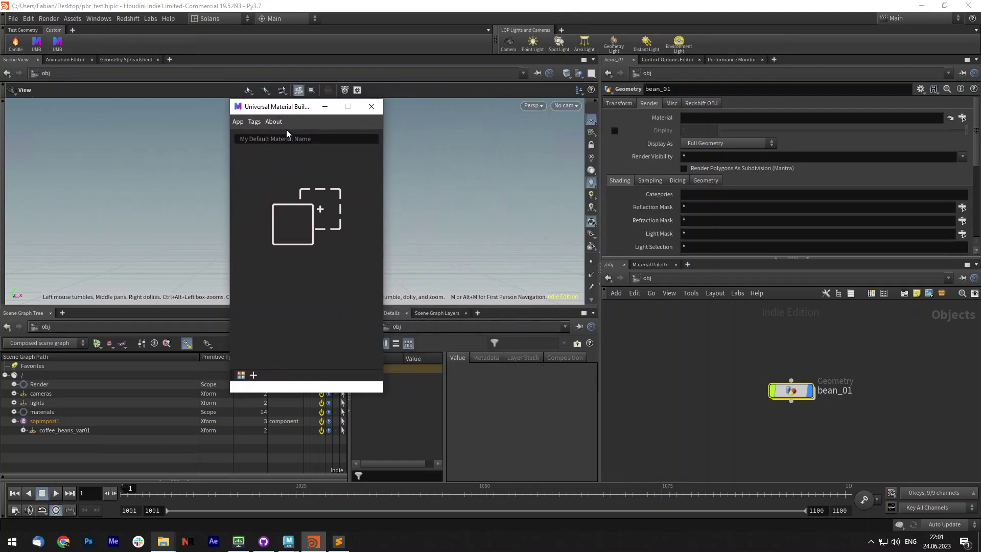
pyautogui.click(241, 123)
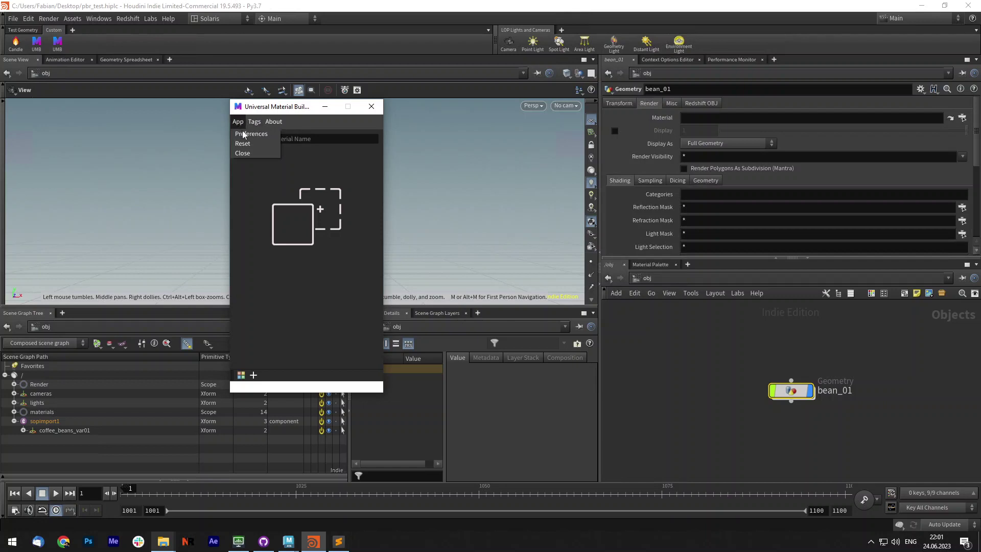
pyautogui.click(244, 134)
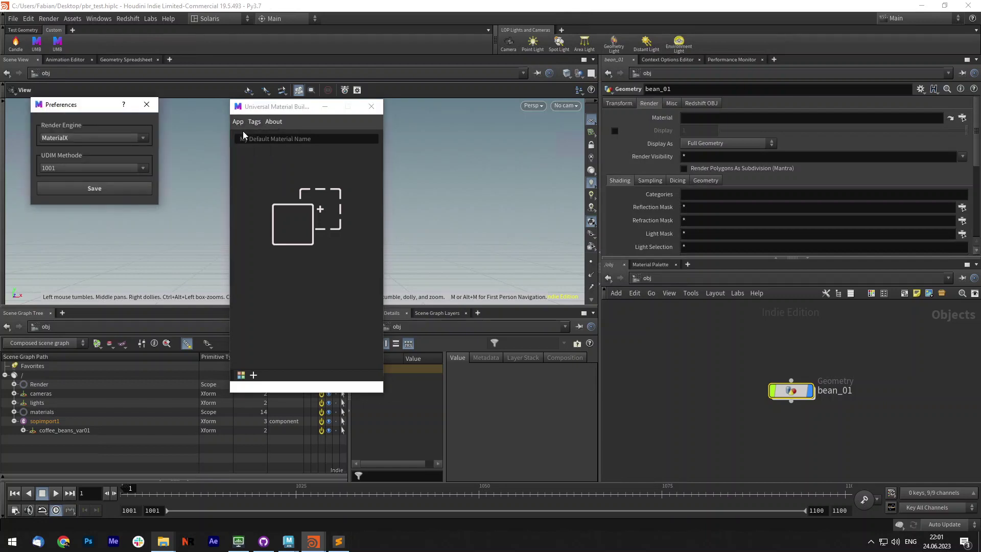
pyautogui.click(68, 138)
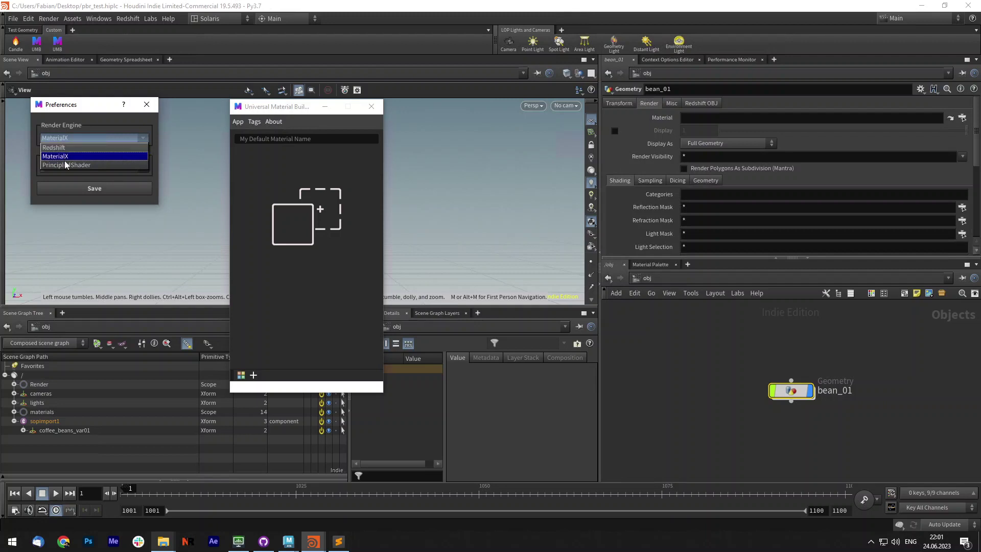
pyautogui.click(51, 124)
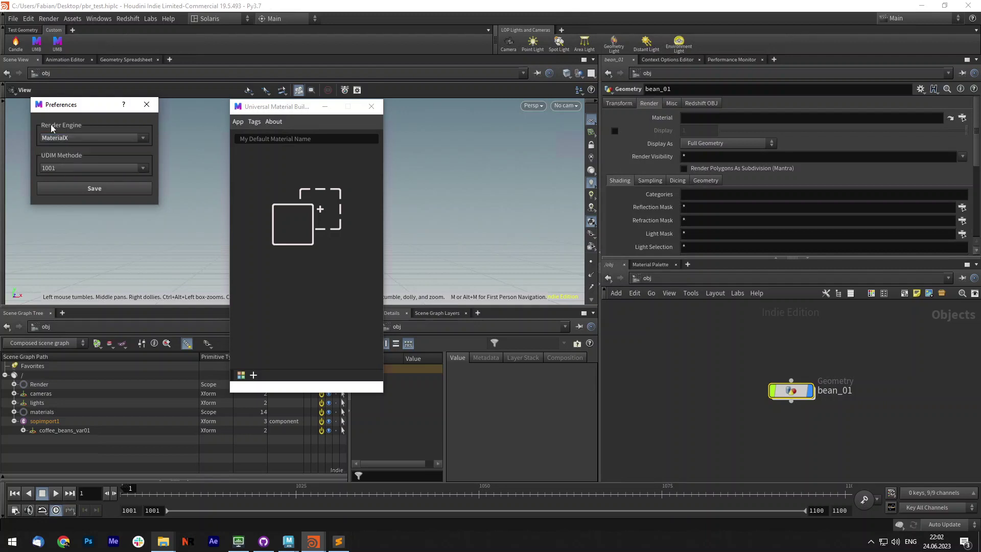
pyautogui.click(61, 184)
pyautogui.moveTo(163, 541)
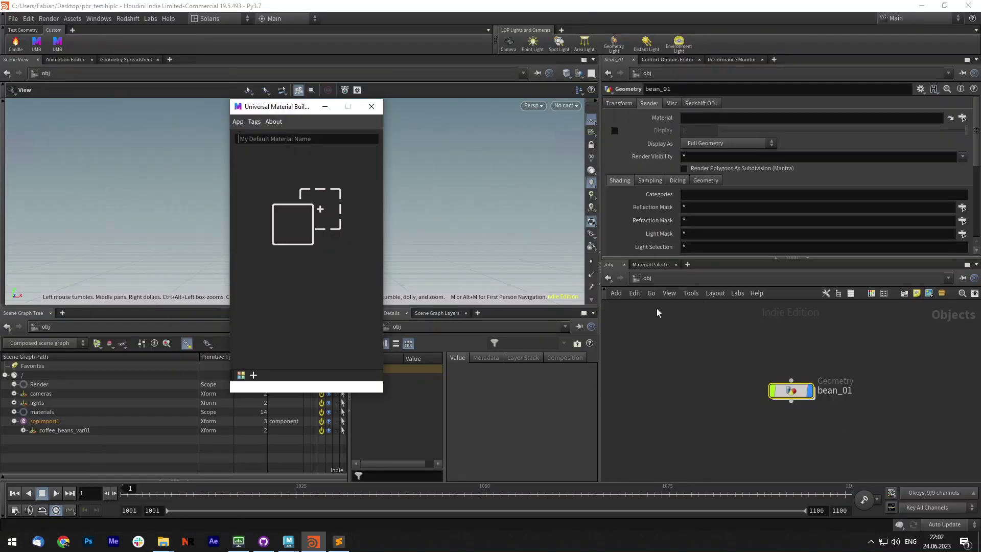
# Switch the network view to /mat and delete all its existing nodes.
pyautogui.click(648, 278)
pyautogui.click(677, 320)
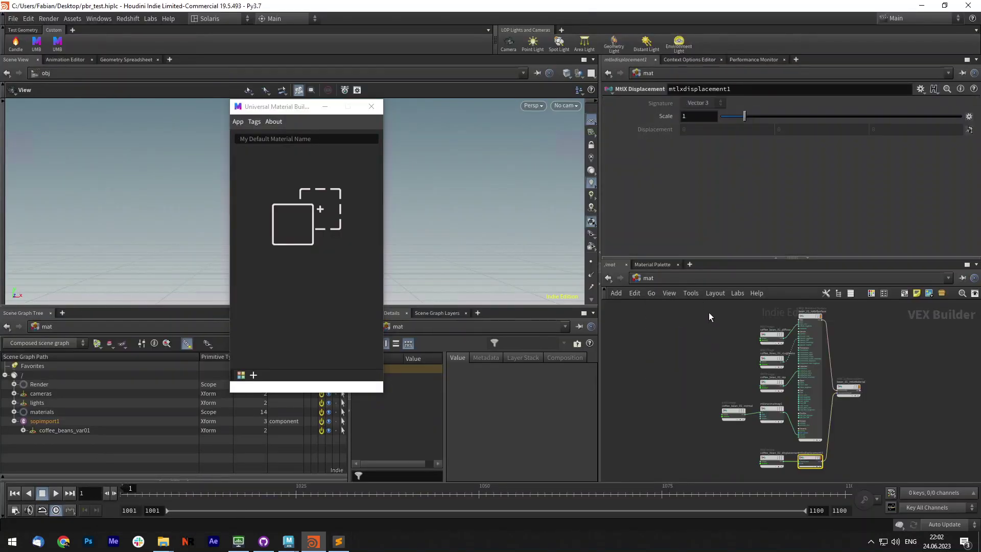
pyautogui.moveTo(709, 311); pyautogui.dragTo(877, 475)
pyautogui.press('Delete')
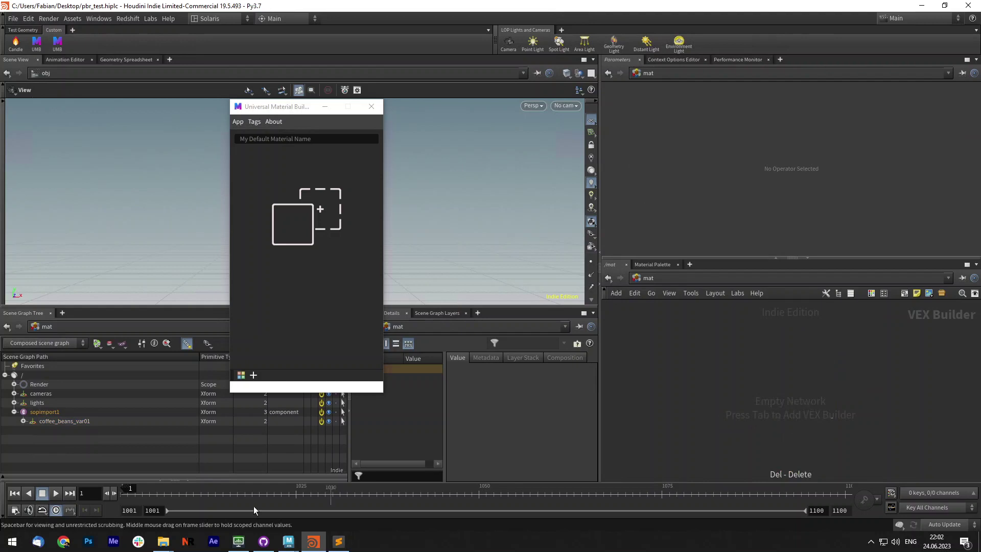
# Load the five coffee_bean_01 textures, name the material 'bean', and create it.
pyautogui.click(148, 498)
pyautogui.click(659, 199)
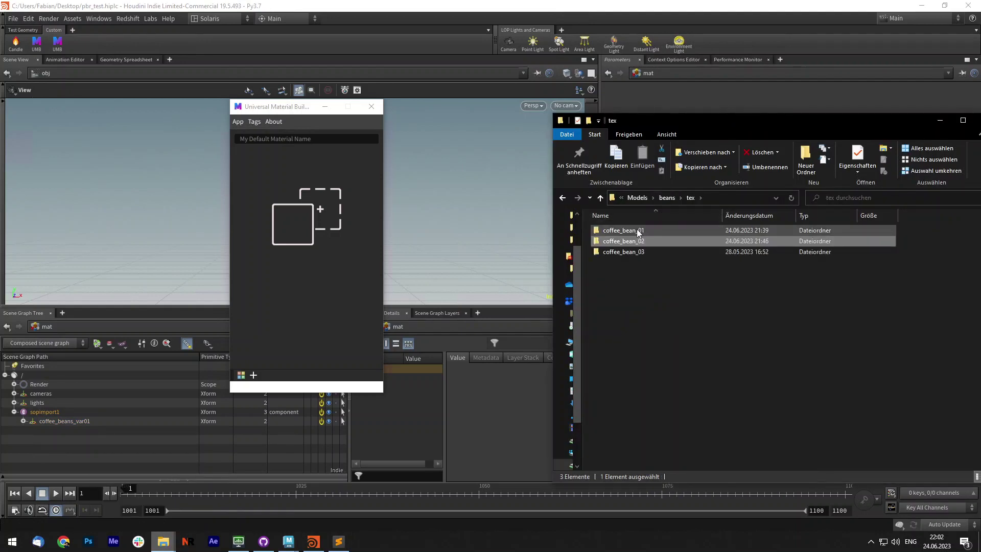
pyautogui.doubleClick(639, 231)
pyautogui.moveTo(640, 331); pyautogui.dragTo(263, 224)
pyautogui.click(307, 139)
pyautogui.write('bean_01_mtlx')
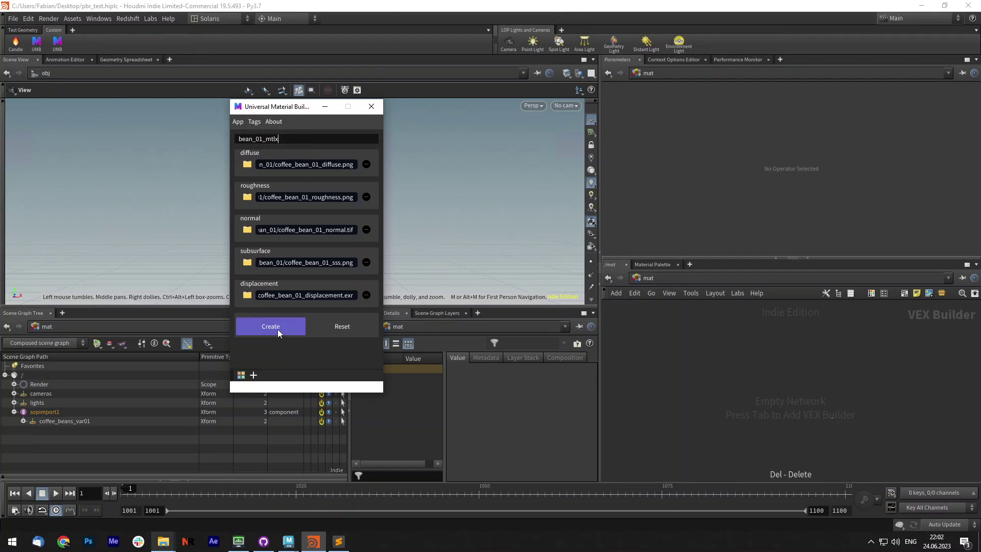
pyautogui.click(277, 329)
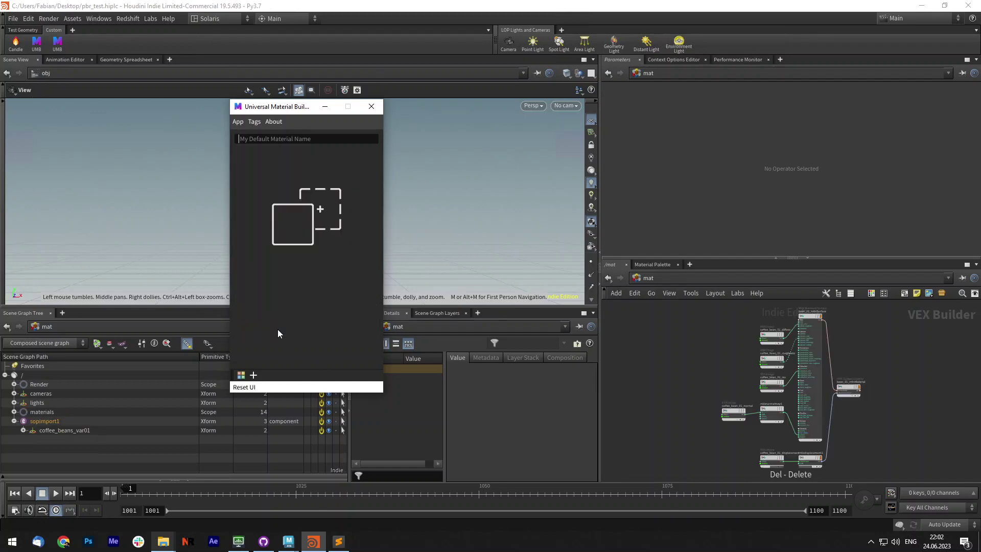
pyautogui.moveTo(776, 325); pyautogui.dragTo(772, 316, button='middle')
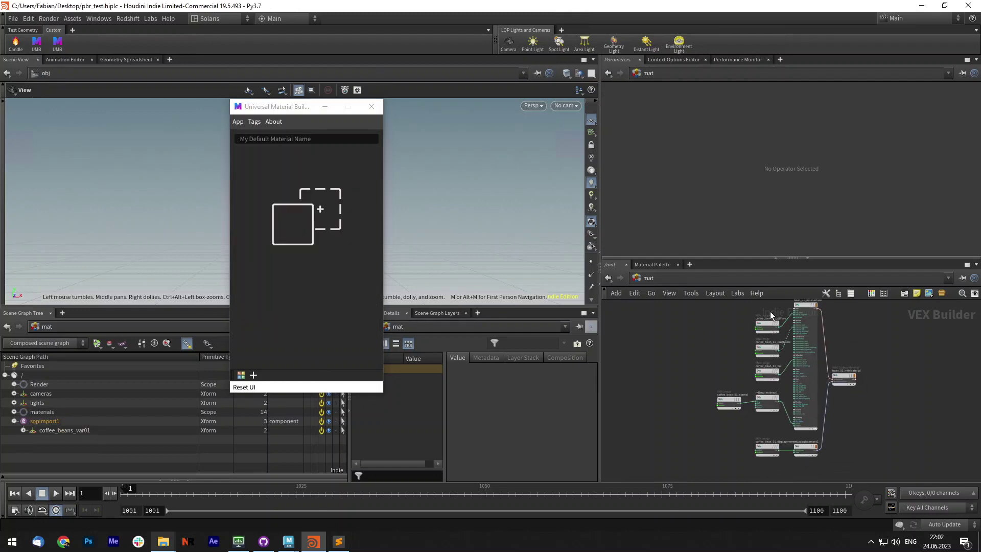
# Close UMB, switch to the stage, and confirm materiallibrary1 uses /mat/bean_01_mtlxMaterial.
pyautogui.click(371, 107)
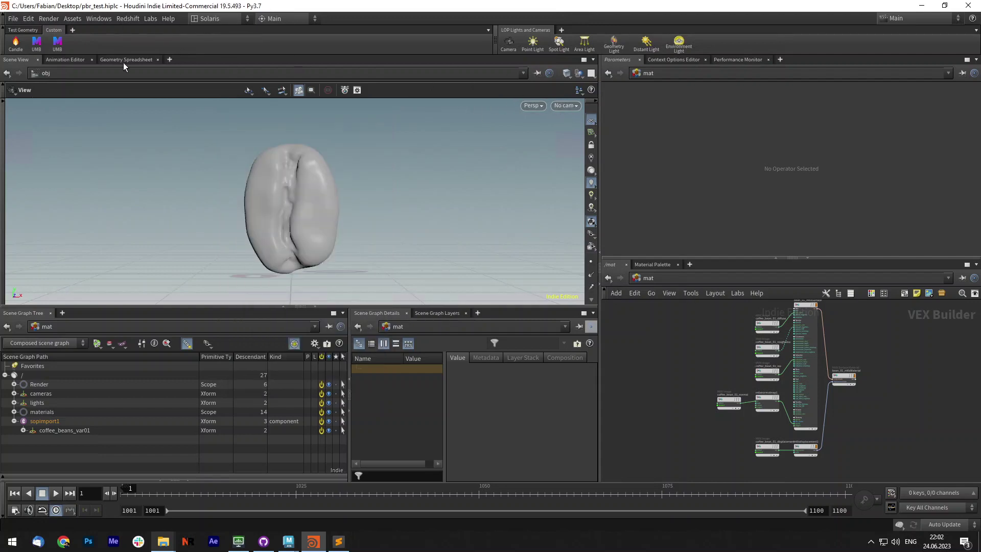
pyautogui.click(41, 70)
pyautogui.click(57, 102)
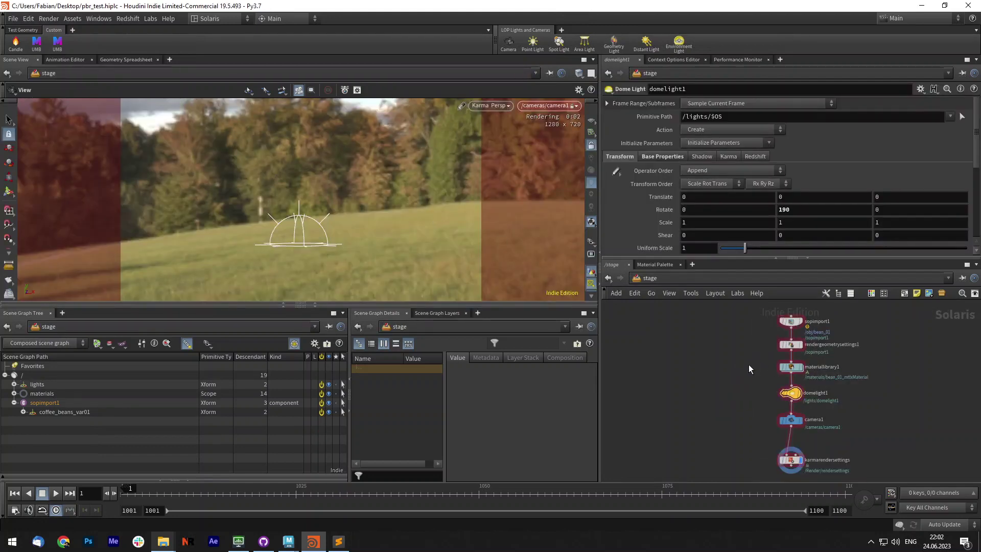
pyautogui.click(792, 367)
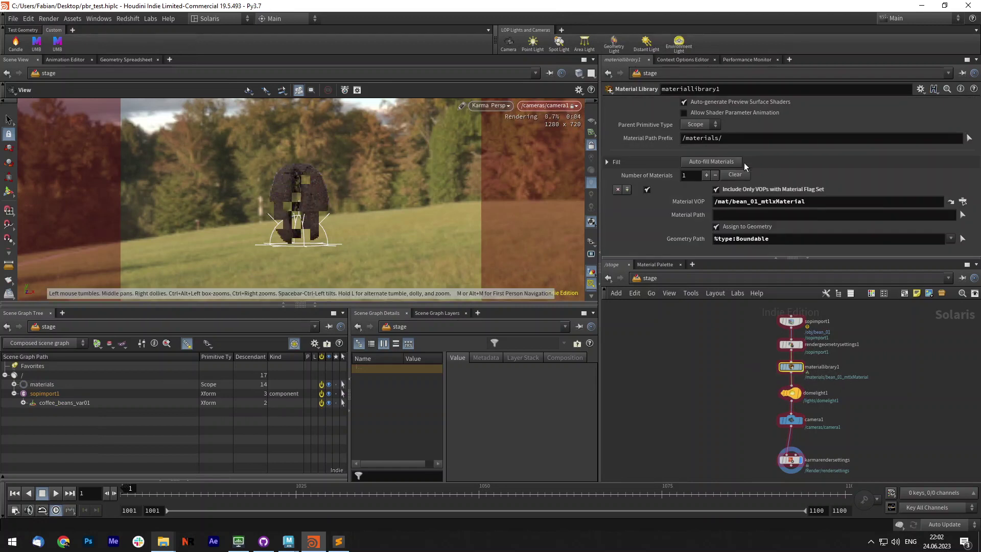
pyautogui.click(832, 202)
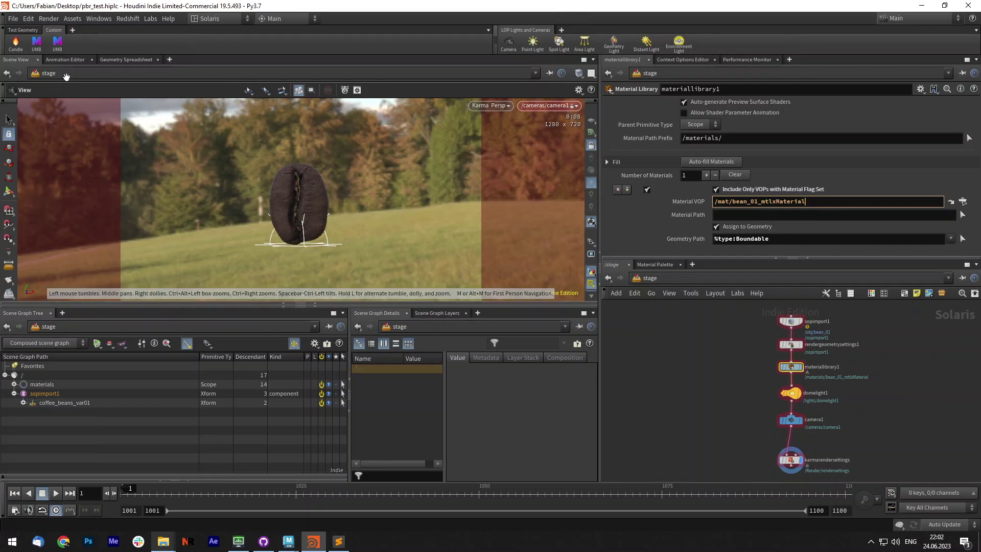
# Open UMB from the shelf and drop in the five coffee_bean_01 textures.
pyautogui.click(54, 45)
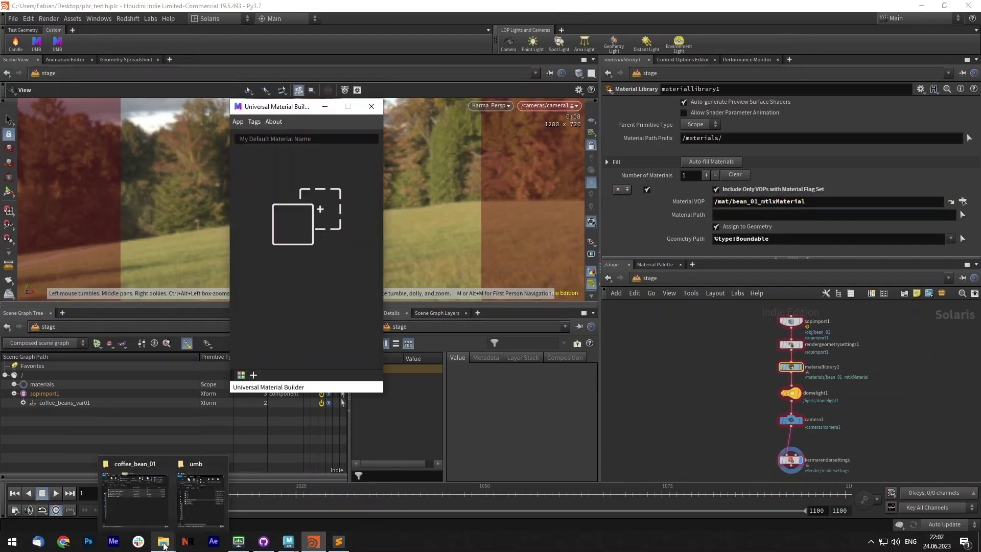
pyautogui.click(140, 504)
pyautogui.moveTo(672, 253); pyautogui.dragTo(364, 244)
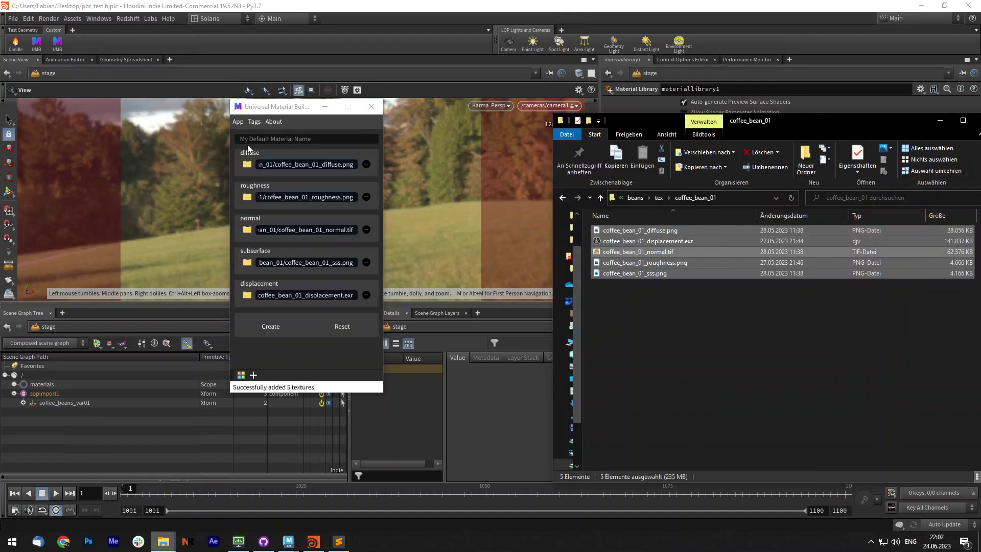
# Save Principled Shader as the render engine preference and type the name 'bean'.
pyautogui.click(238, 122)
pyautogui.click(253, 134)
pyautogui.click(106, 146)
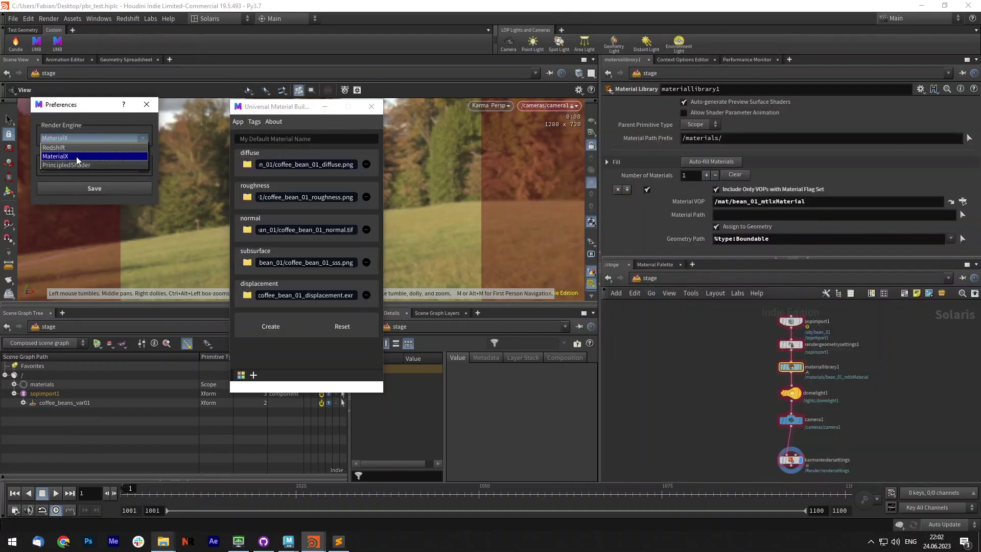
pyautogui.click(72, 164)
pyautogui.click(108, 192)
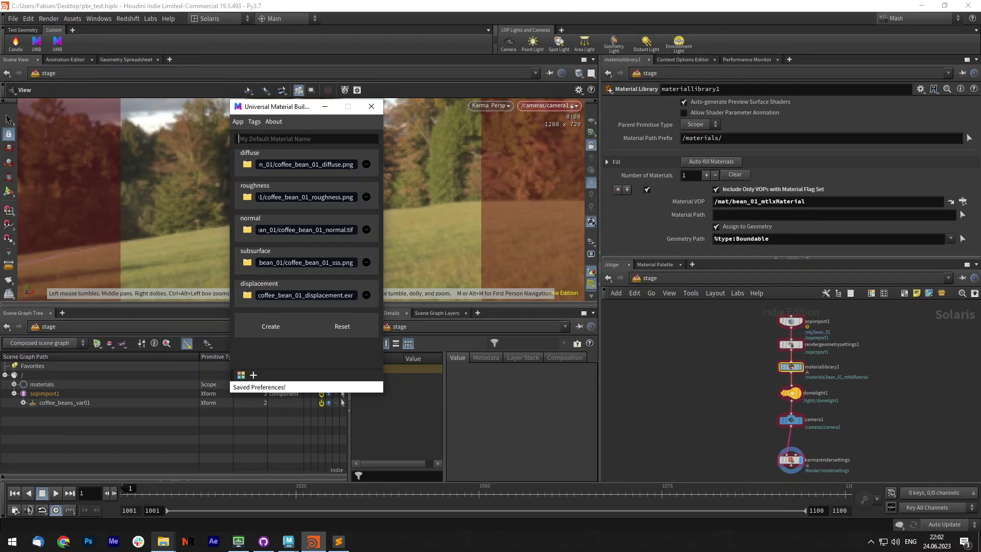
pyautogui.write('bean_01_principled')
# Create bean_01_principled and set it as materiallibrary1's Material VOP for the Karma render.
pyautogui.click(277, 328)
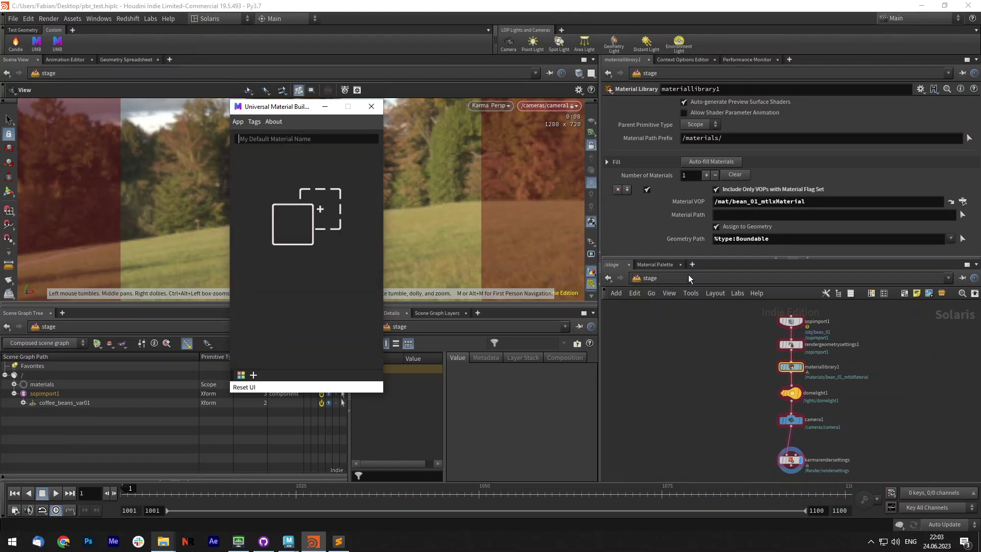
pyautogui.moveTo(757, 357); pyautogui.dragTo(719, 361, button='middle')
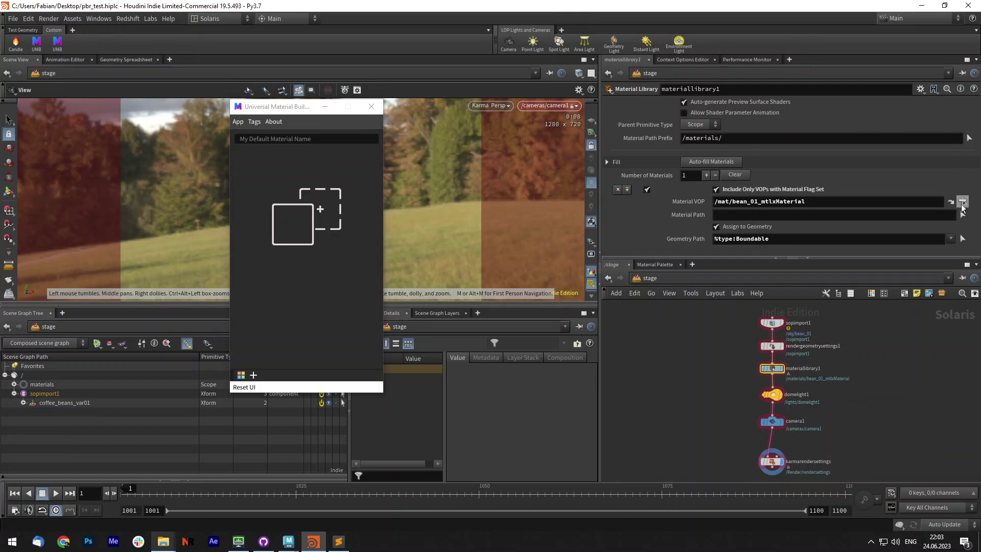
pyautogui.click(962, 203)
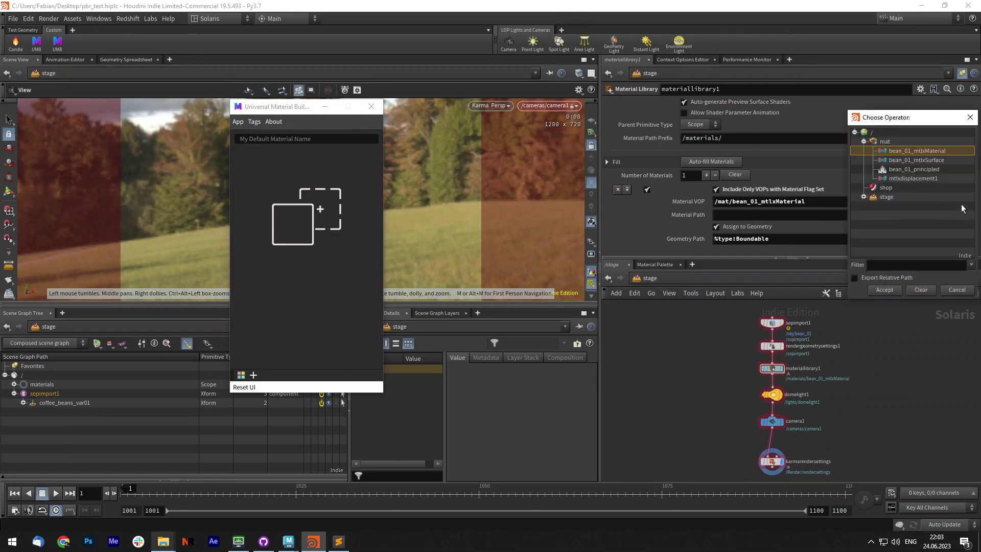
pyautogui.click(914, 170)
pyautogui.click(890, 290)
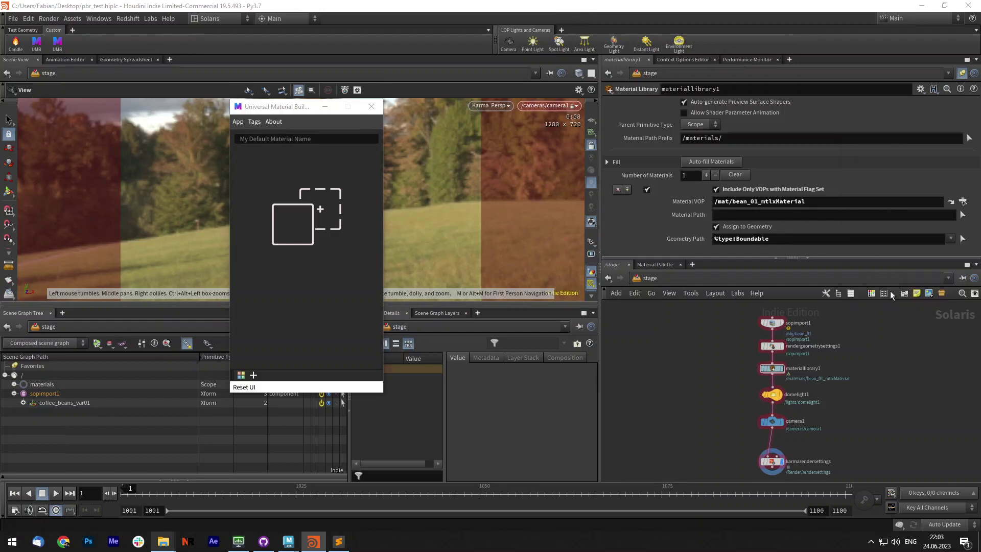
pyautogui.click(325, 107)
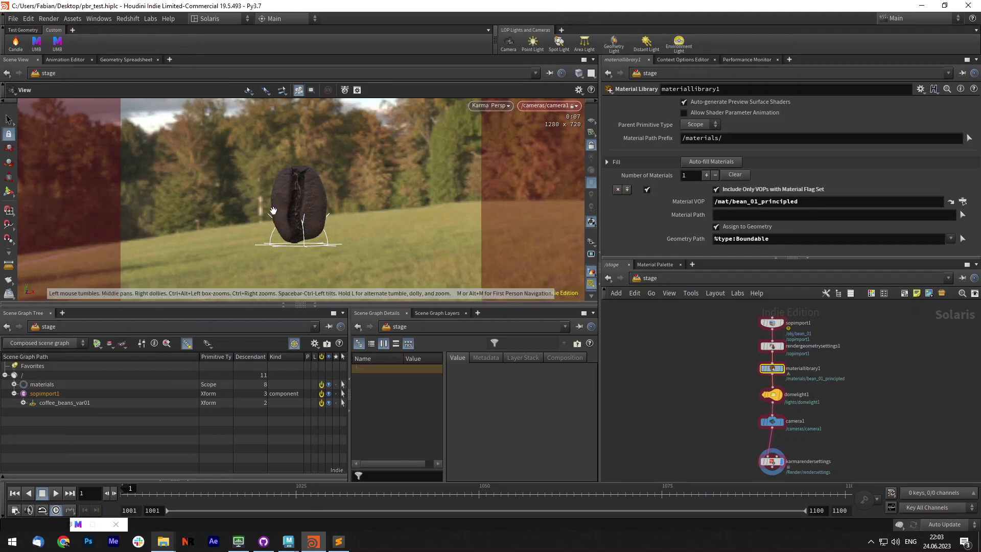
# In /mat, set bean_01_principled's displacement Offset to 0.
pyautogui.click(654, 278)
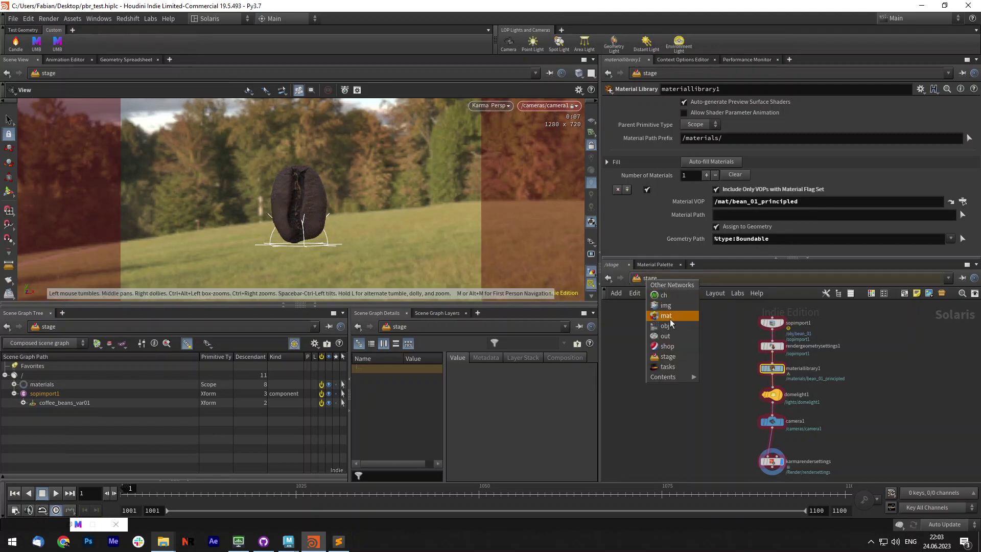
pyautogui.scroll(-5, 863, 391)
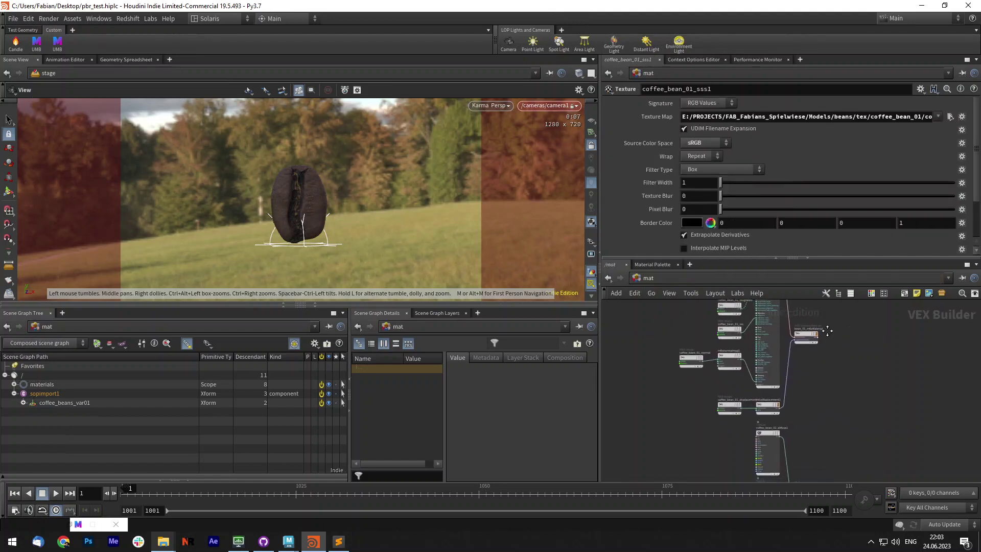
pyautogui.click(781, 395)
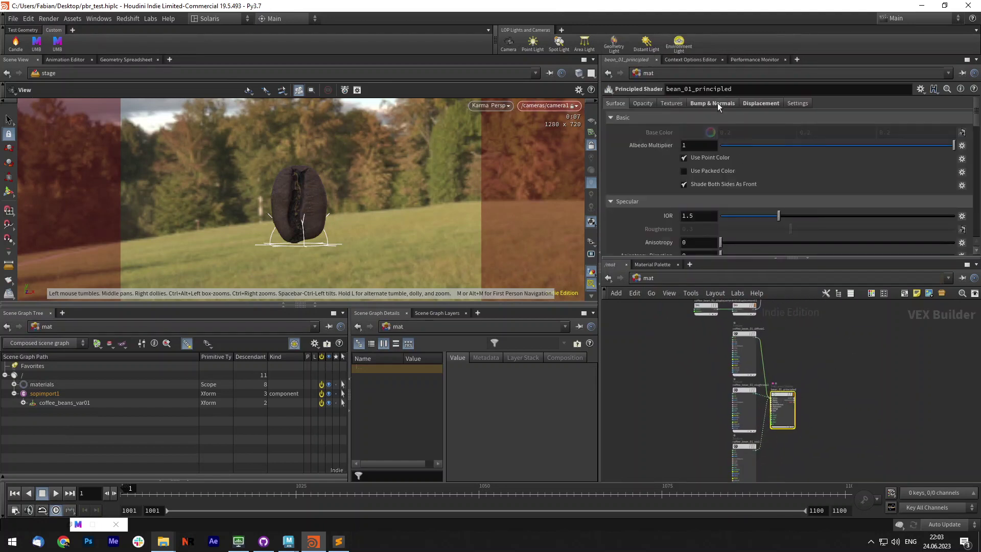
pyautogui.click(761, 104)
pyautogui.scroll(-3, 696, 127)
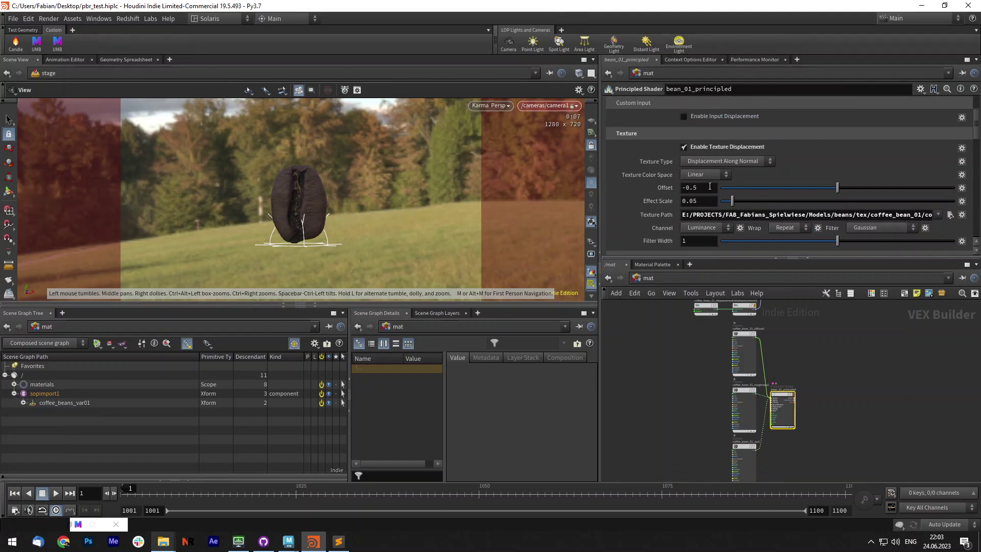
pyautogui.write('0')
pyautogui.press('Return')
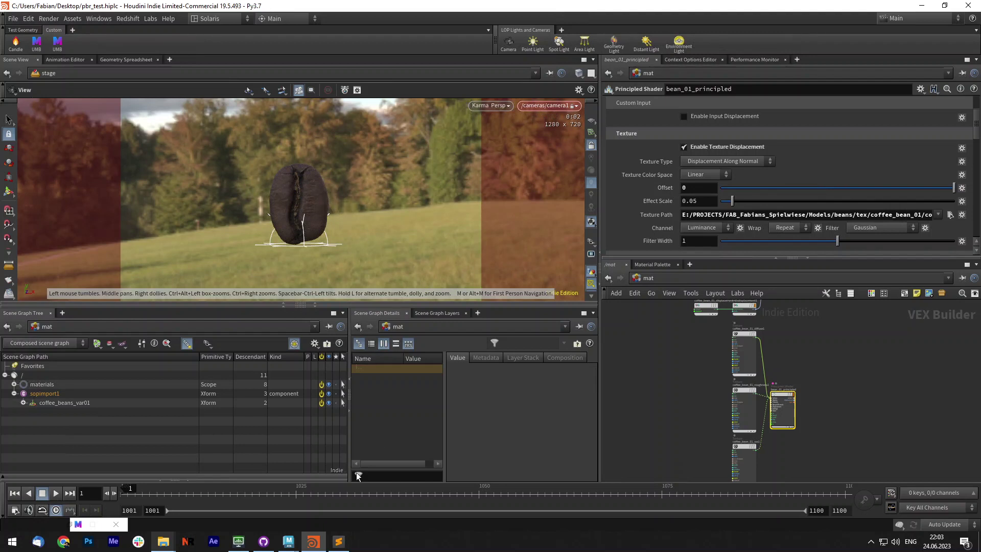
# Raise the umb Explorer window from the taskbar and minimize it again.
pyautogui.moveTo(295, 539)
pyautogui.moveTo(265, 498)
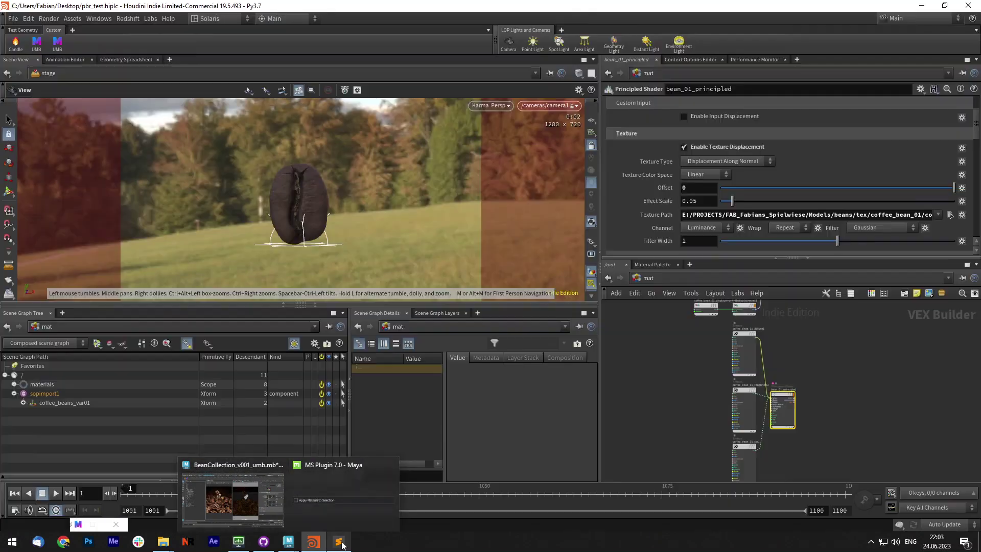
pyautogui.moveTo(339, 540)
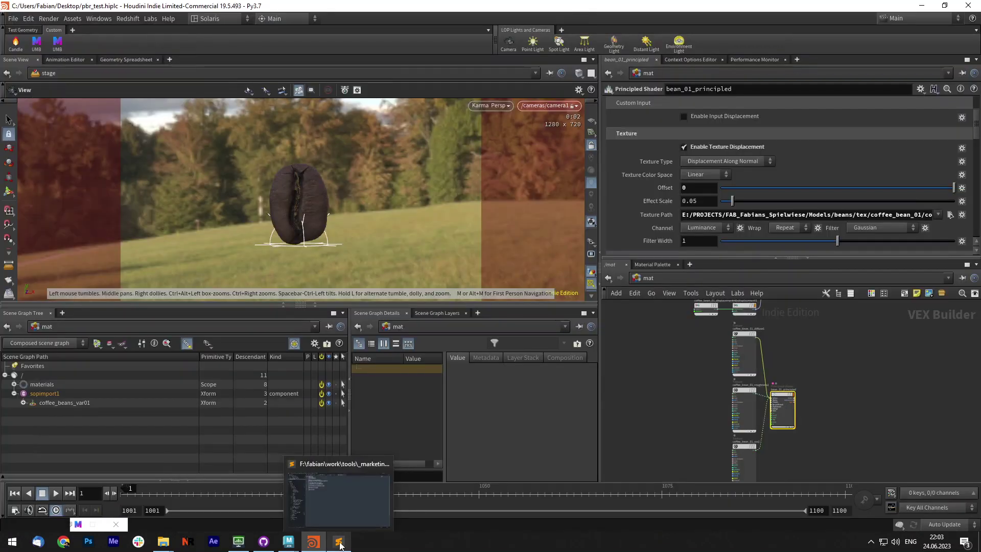
pyautogui.moveTo(331, 511)
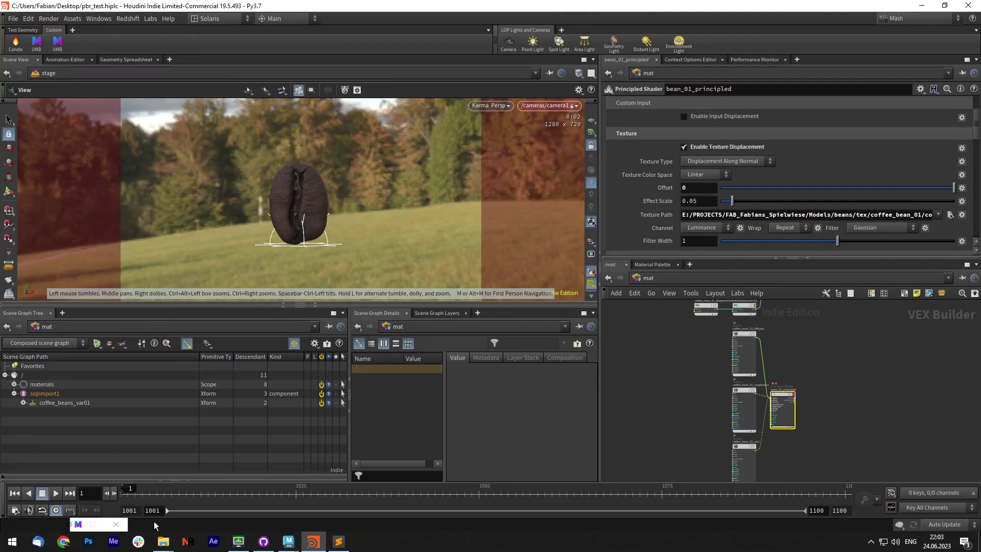
pyautogui.moveTo(163, 541)
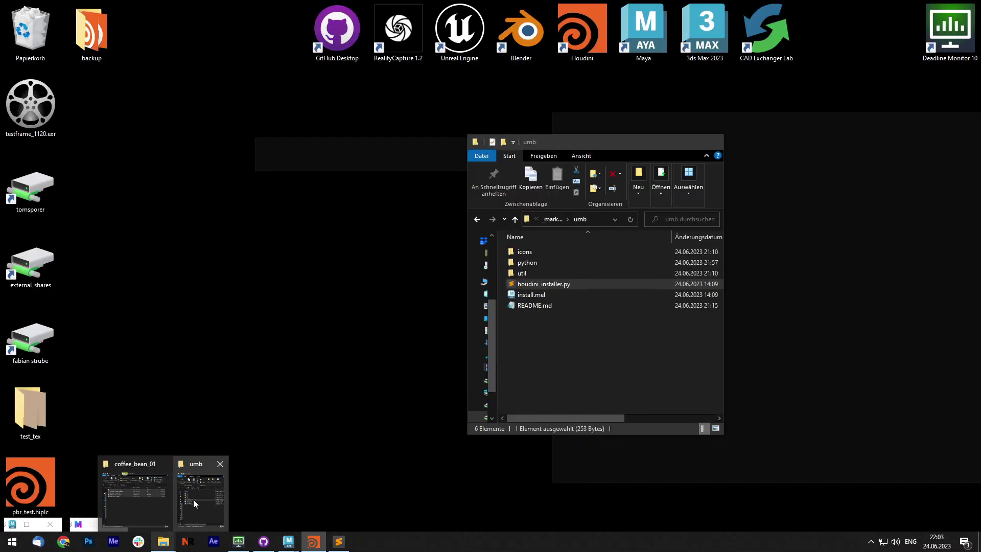
pyautogui.click(194, 502)
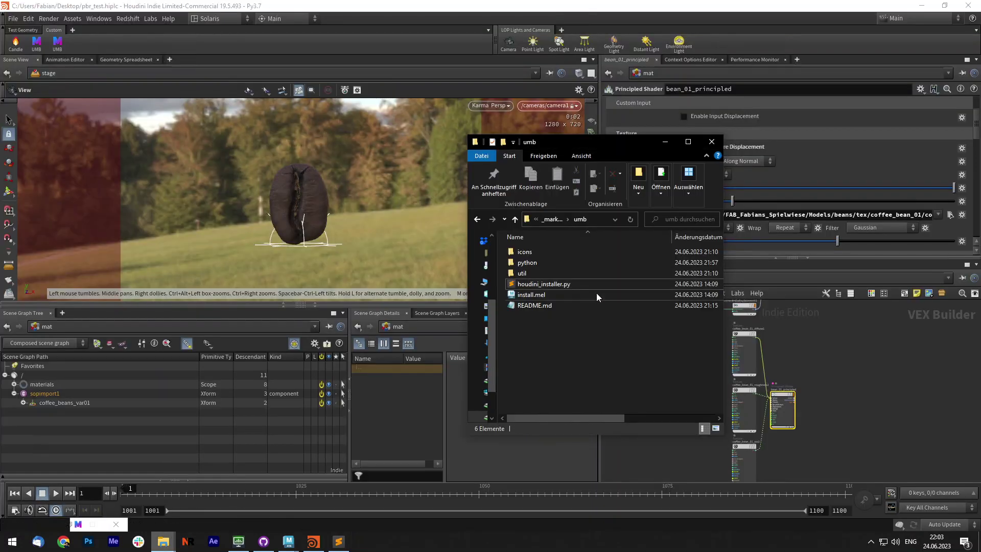
pyautogui.click(671, 145)
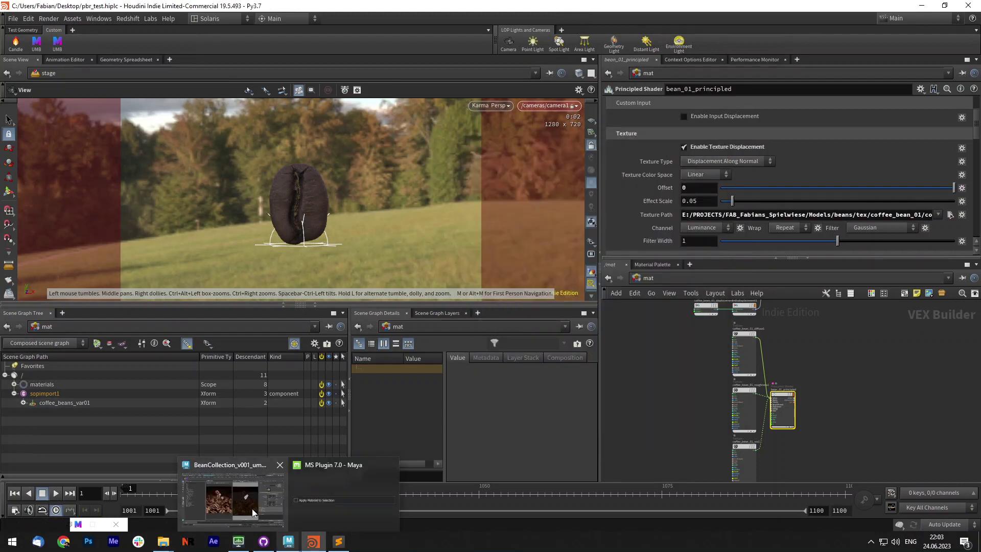
pyautogui.click(251, 508)
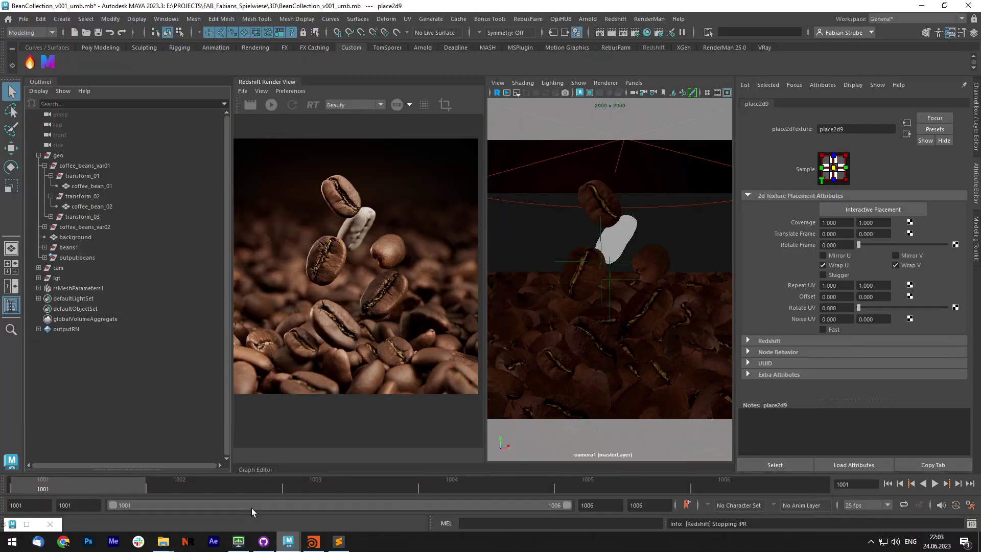